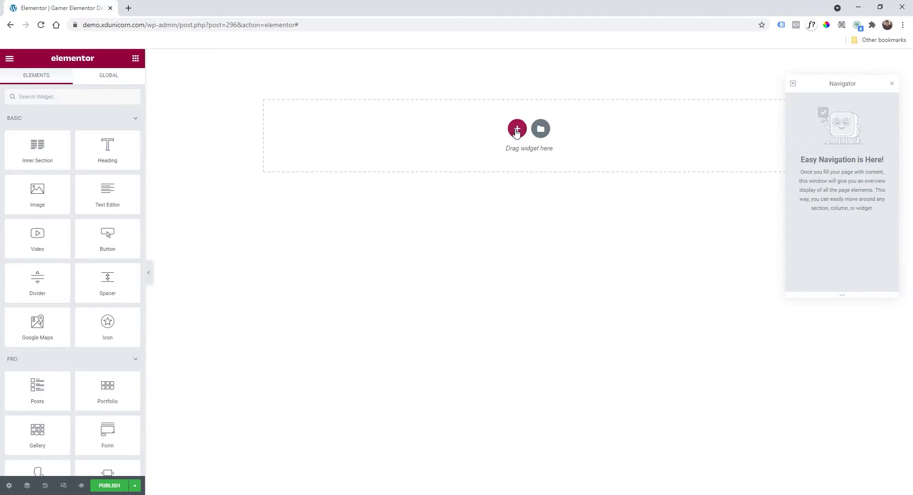
Step: Add a single-column section to the page and rename it Background
left_click(517, 128)
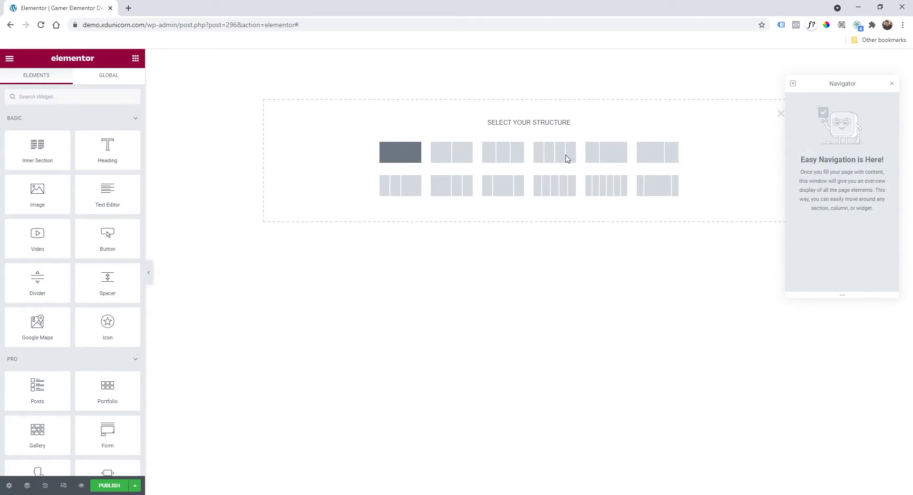
left_click(566, 159)
double_click(807, 100)
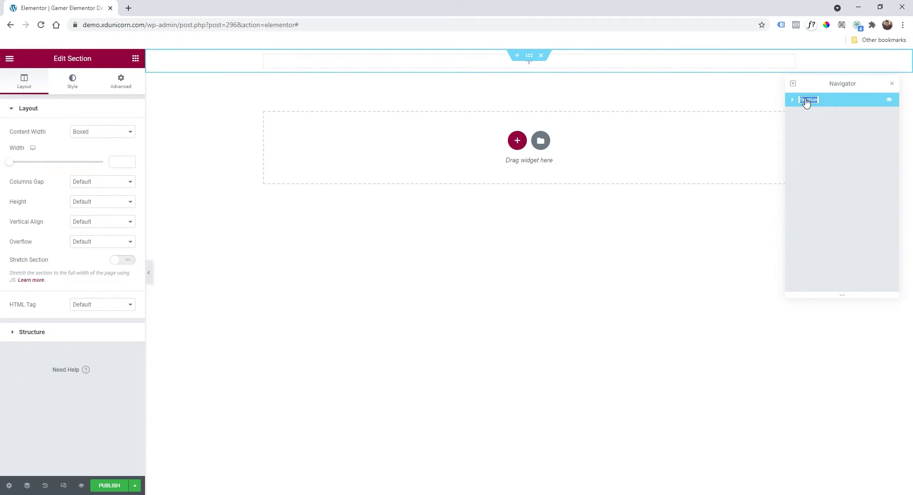
key("Return")
Step: Set the Background section's content width to Full Width and its height to Fit To Screen
left_click(92, 133)
left_click(89, 149)
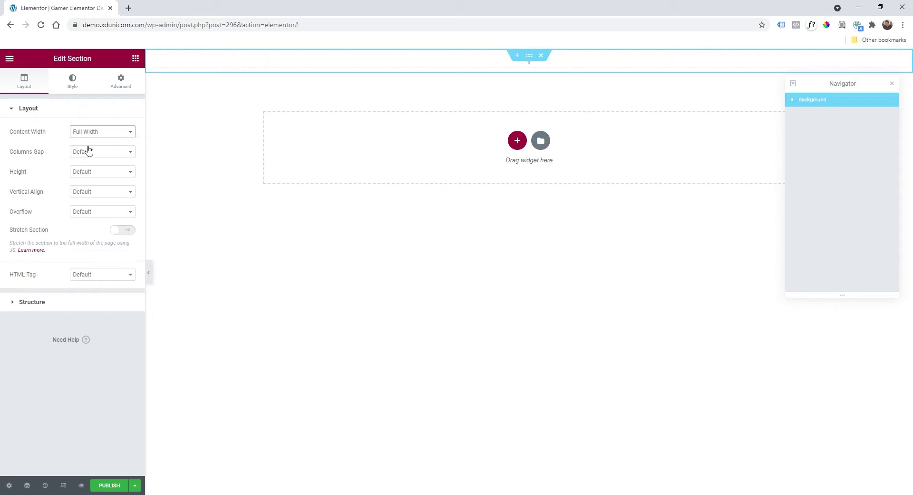
left_click(90, 172)
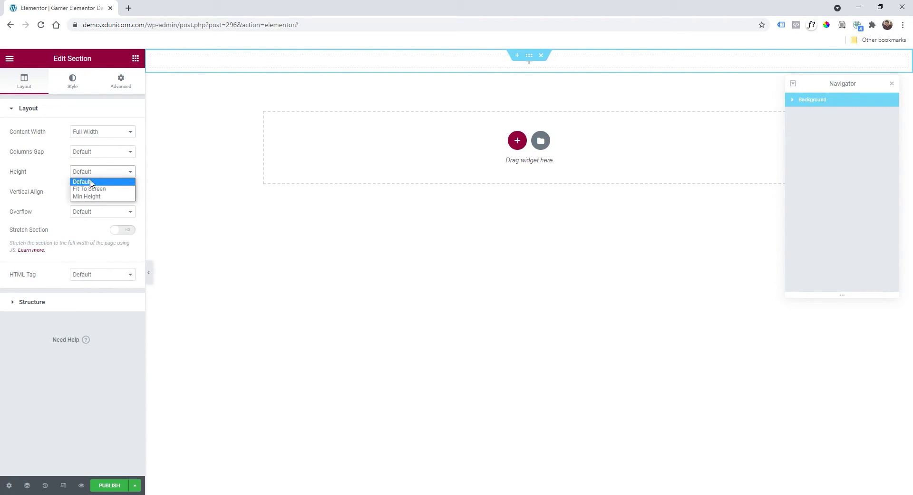
left_click(94, 189)
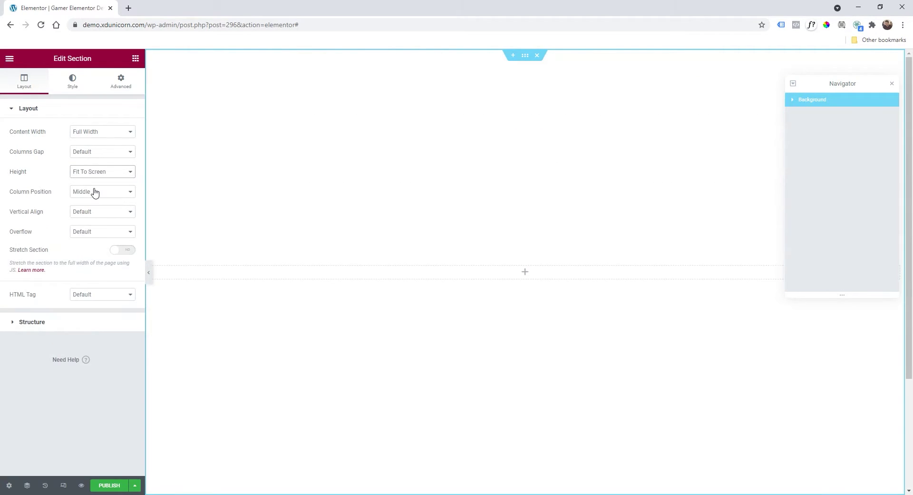
Step: Give the Background section a classic background with the color #033458
left_click(73, 82)
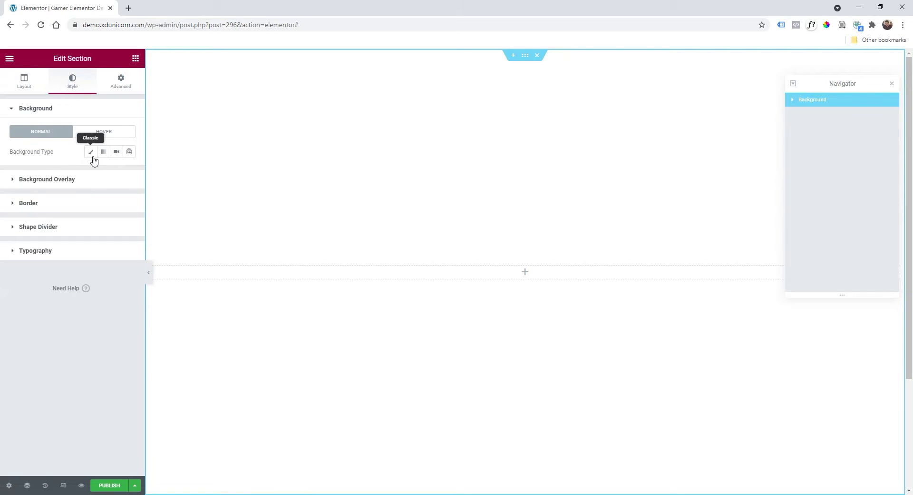
left_click(91, 152)
left_click(129, 172)
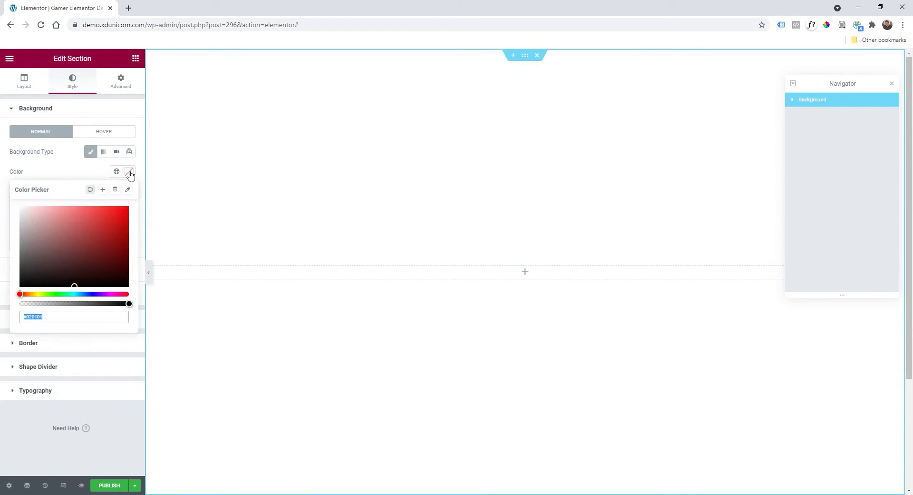
type("#033458")
left_click(97, 177)
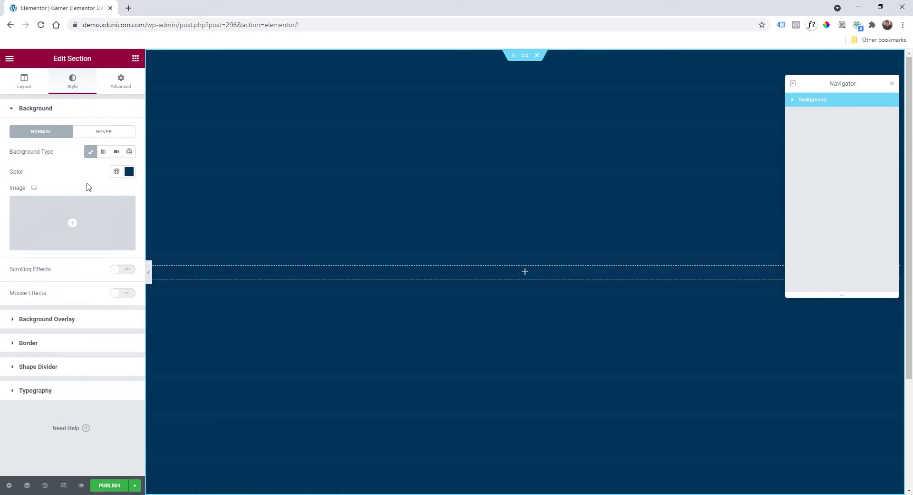
Step: Use Group-7.png from the media library as the section's background image and set it to No-repeat
left_click(65, 222)
left_click(353, 187)
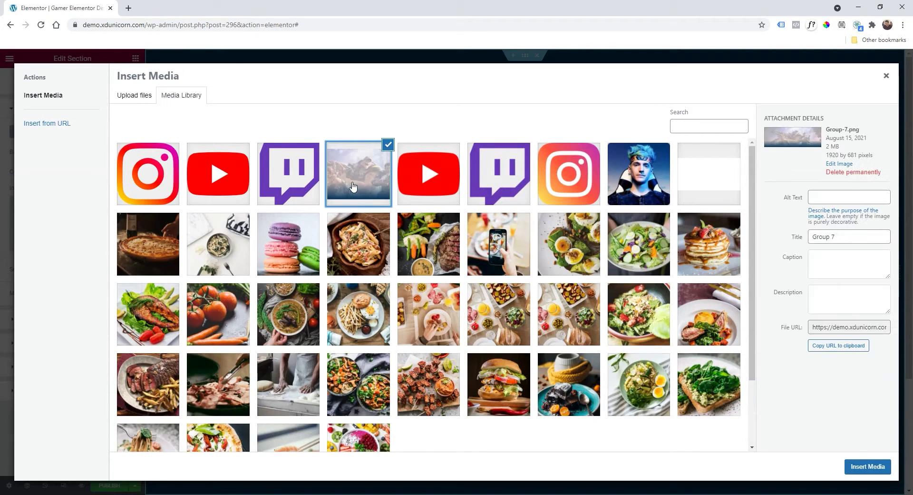
left_click(875, 469)
left_click(112, 307)
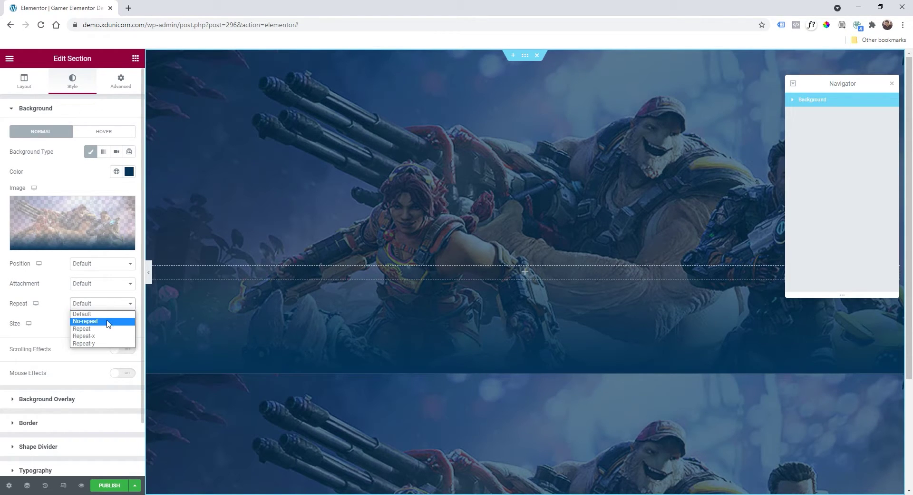
left_click(109, 321)
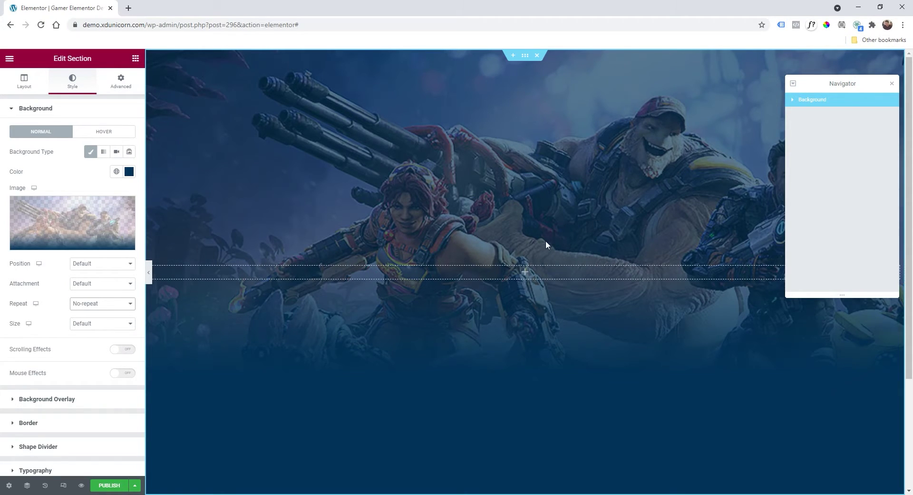
Step: Place an Inner Section widget in the empty column of the Background section
left_click(526, 274)
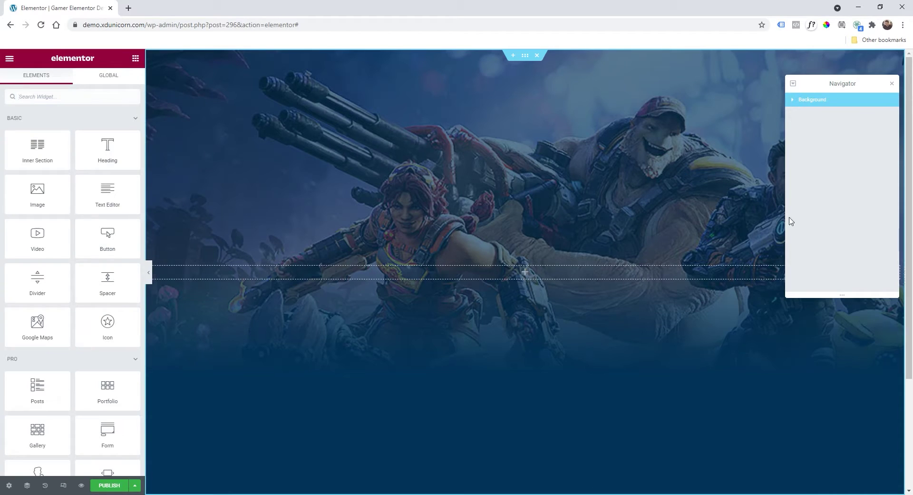
right_click(838, 143)
left_click(830, 127)
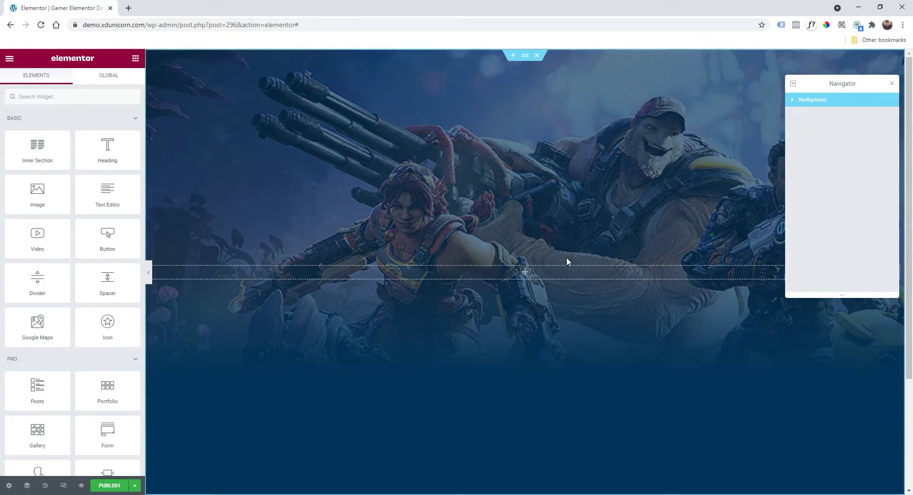
left_click_drag(37, 147, 542, 277)
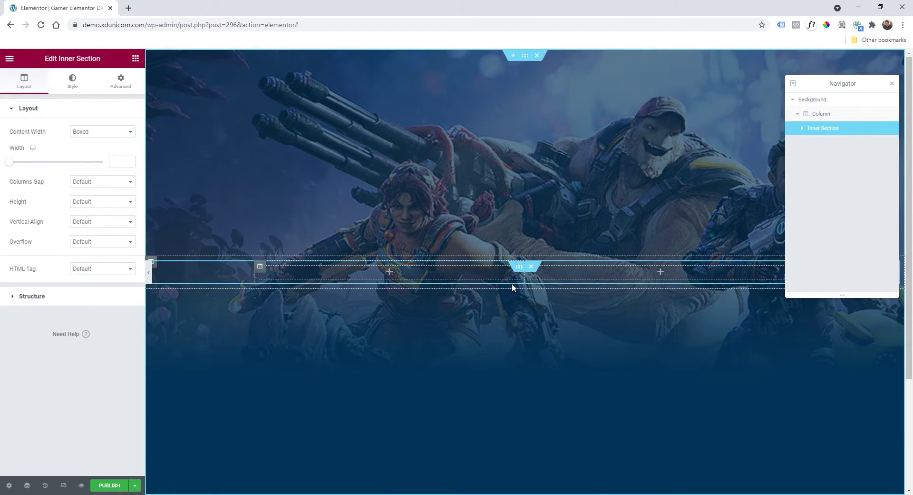
Step: Give the inner section a classic background in black, #000000
left_click(828, 119)
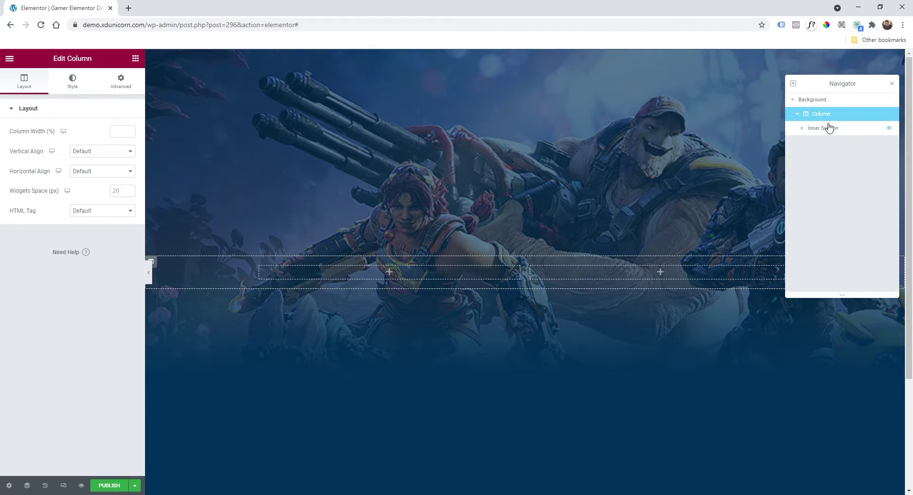
left_click(824, 132)
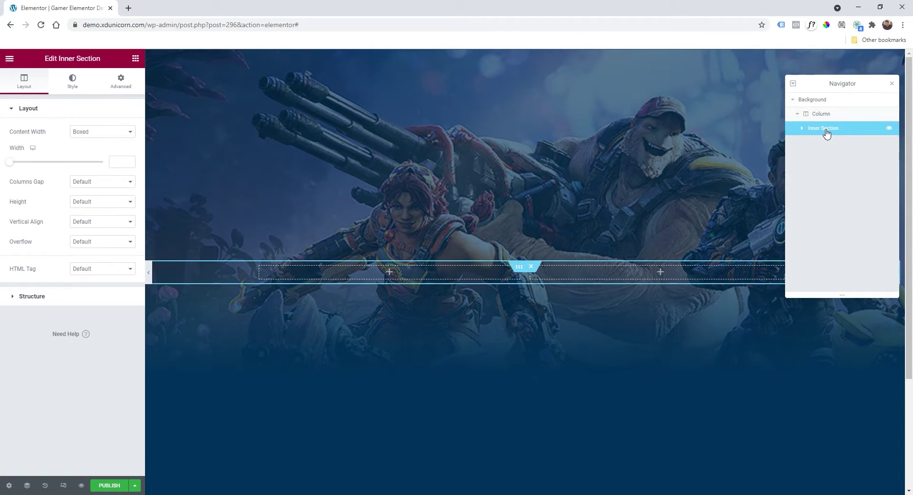
left_click(75, 83)
left_click(90, 151)
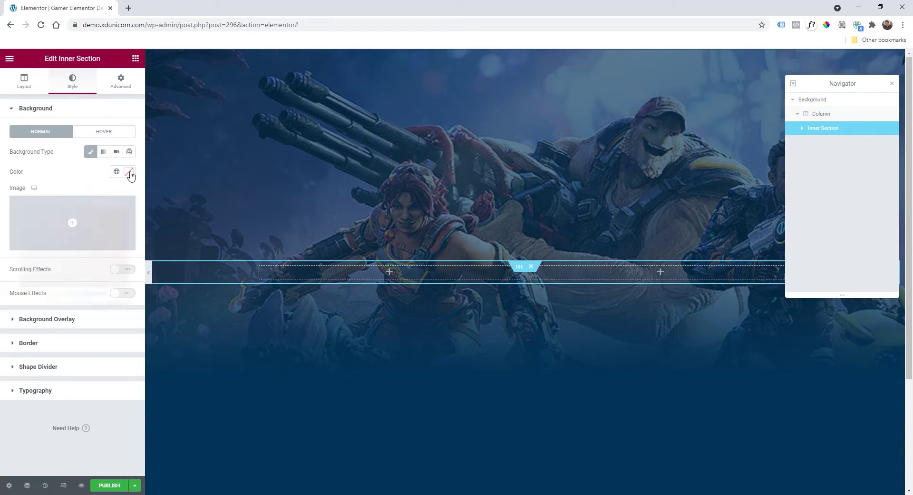
left_click(129, 171)
left_click_drag(94, 220, 17, 291)
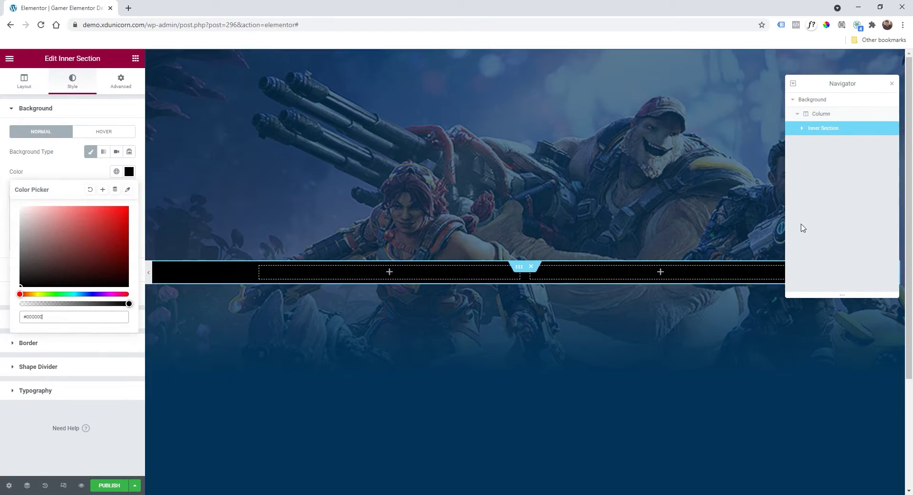
Step: Set the Background section's left and right padding to 25 percent each, unlinked from the top and bottom values
left_click(839, 100)
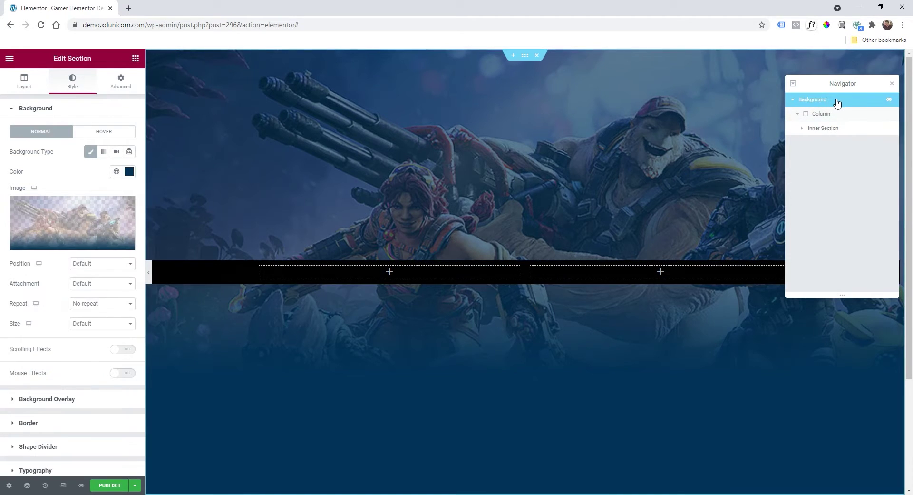
left_click(127, 90)
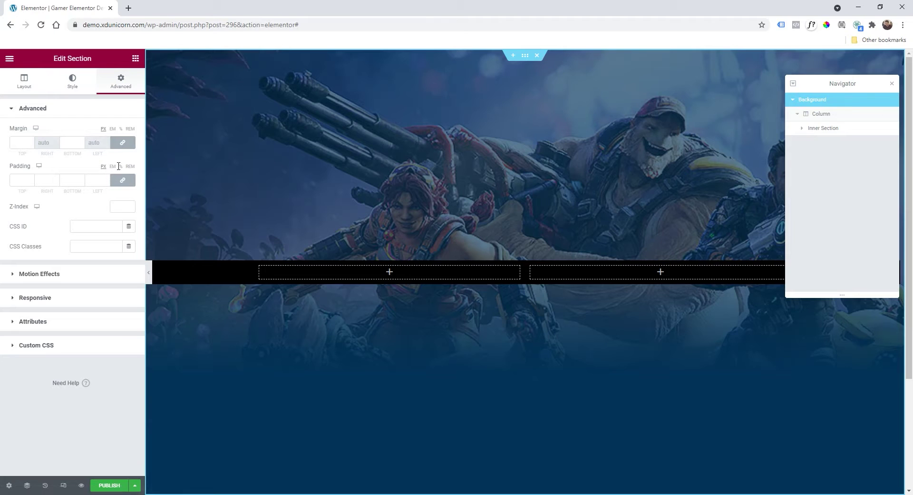
left_click(122, 180)
double_click(86, 181)
type("25")
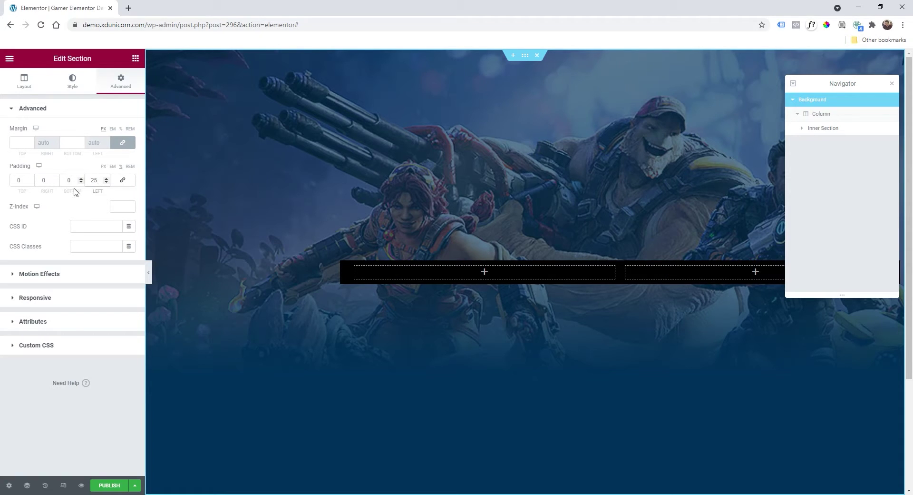
double_click(40, 183)
type("25")
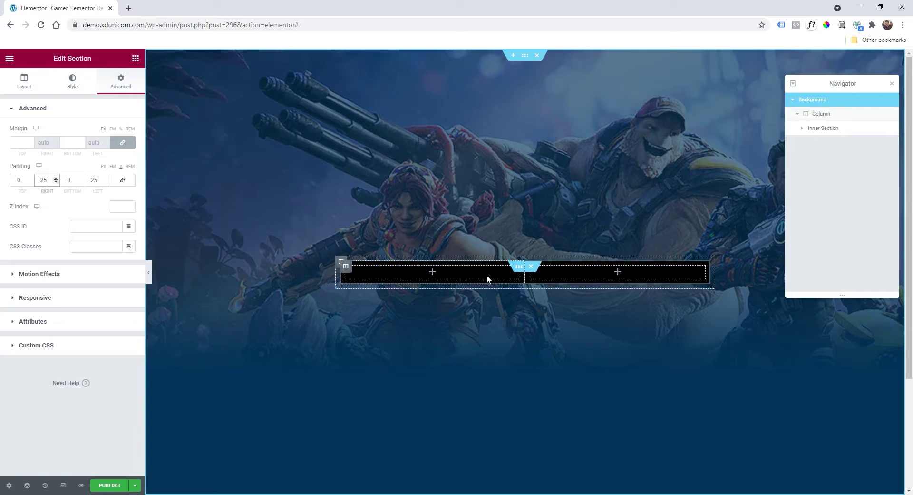
Step: Set the inner section's content width to Full Width
left_click(825, 116)
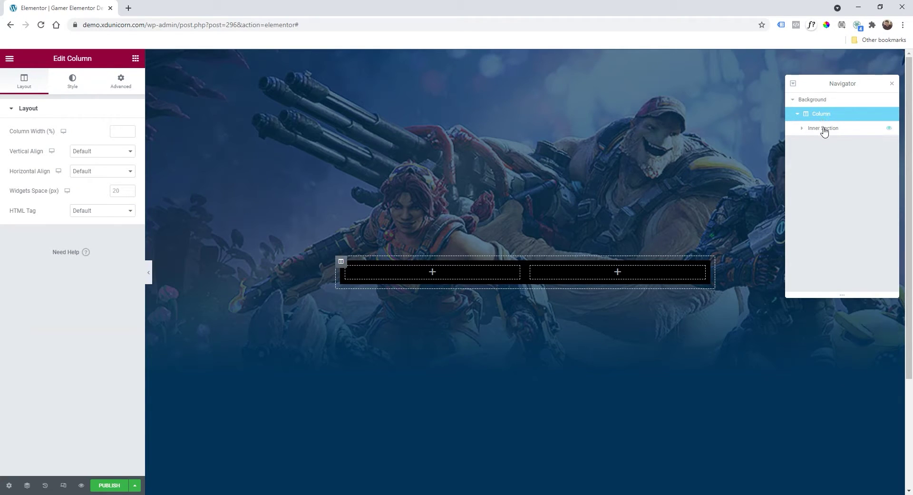
left_click(825, 129)
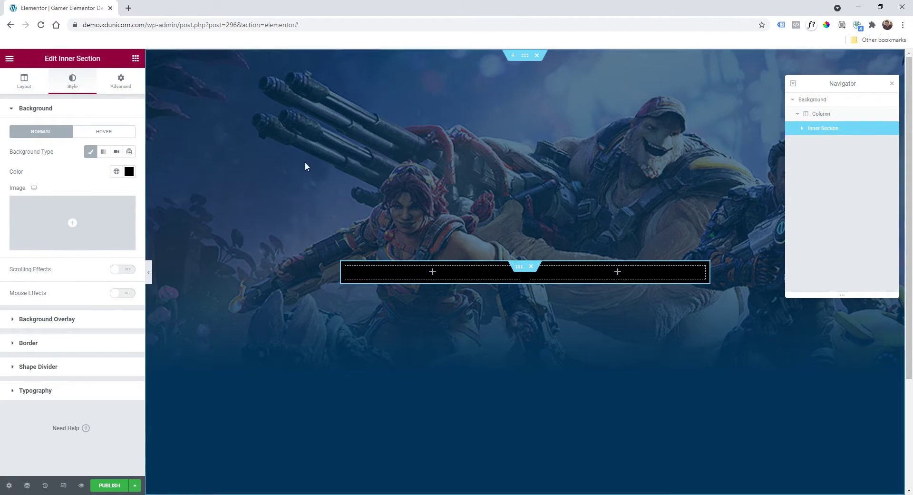
left_click(23, 85)
left_click(83, 132)
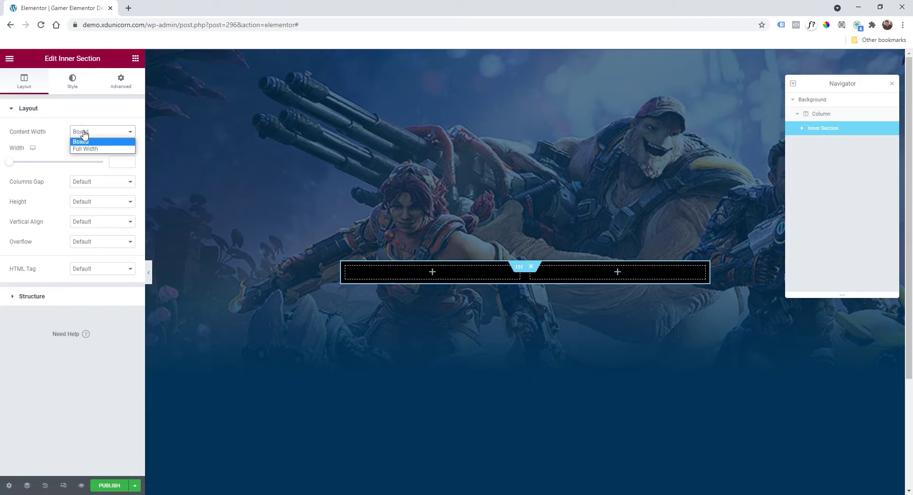
left_click(86, 147)
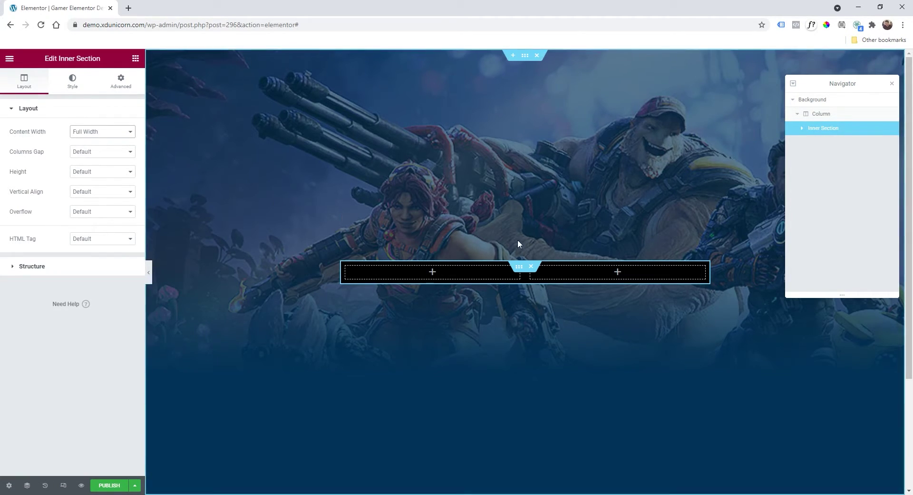
Step: Expand the inner section in the Navigator and rename its first column Column Left
left_click(802, 128)
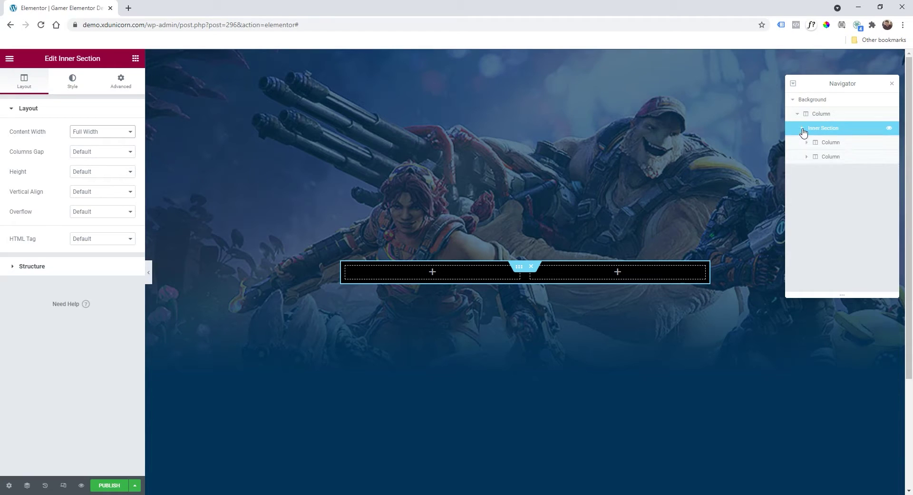
left_click(837, 148)
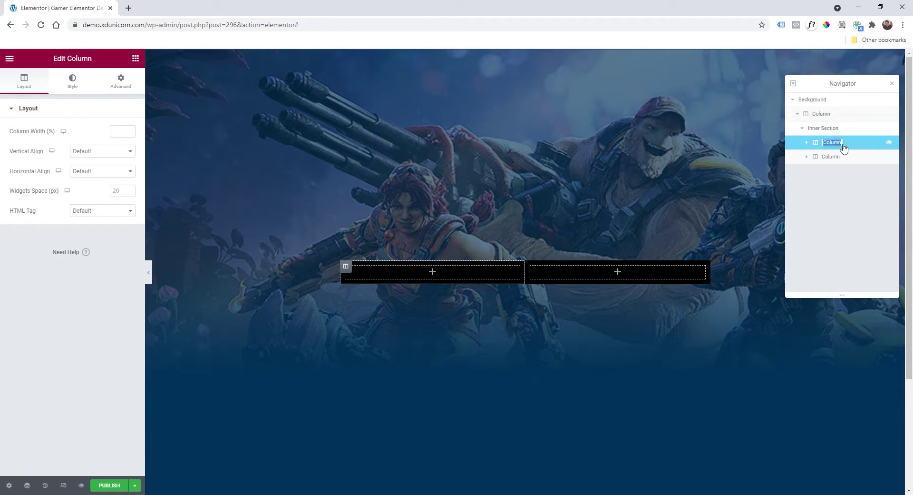
double_click(842, 148)
type("Left")
key("Return")
Step: Rename the inner section's second column Column Right
left_click(837, 158)
double_click(842, 158)
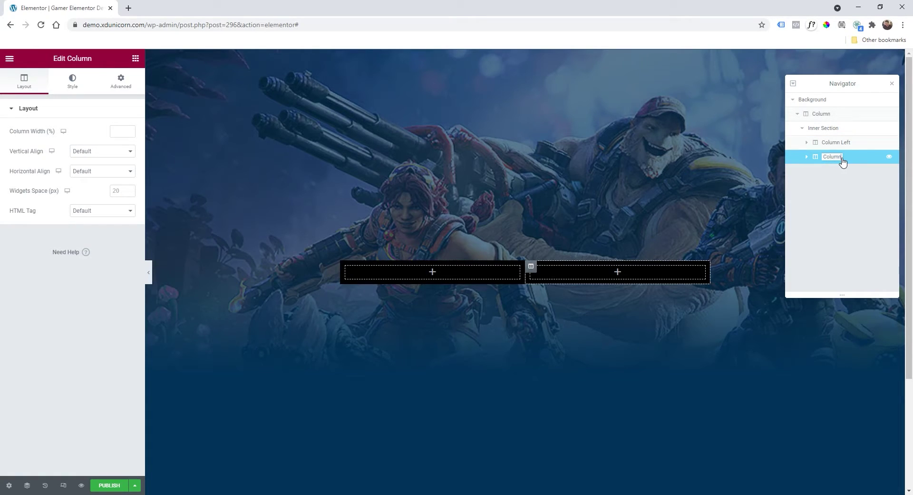
type("Right")
key("Return")
left_click(828, 143)
left_click(840, 156)
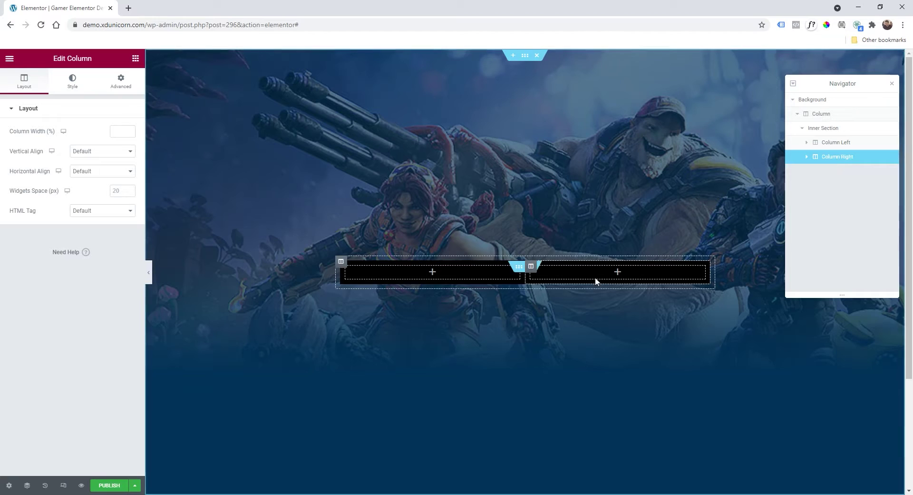
Step: Add an Image widget to Column Right and insert the blue-haired portrait from the media library
left_click(617, 272)
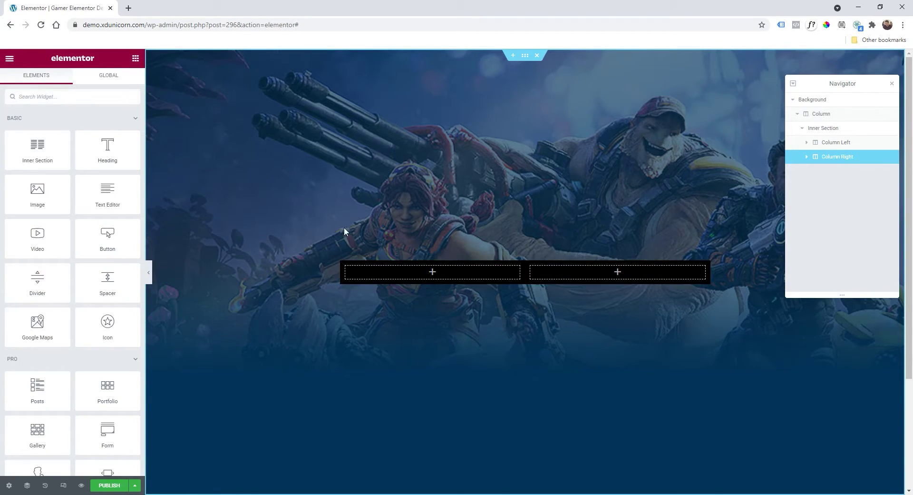
left_click_drag(38, 202, 595, 275)
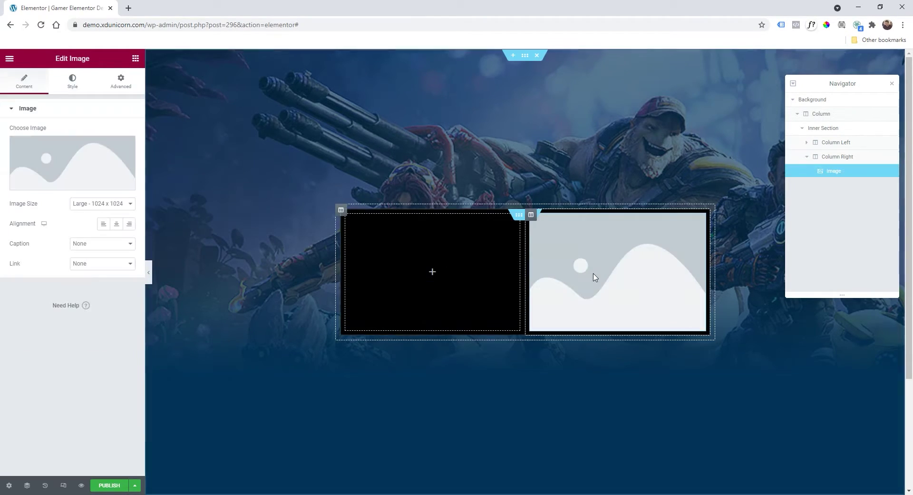
left_click(79, 170)
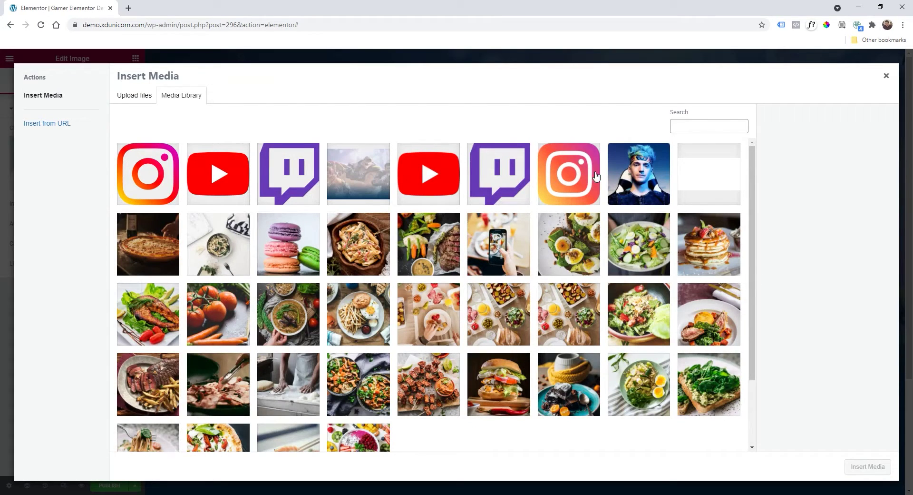
left_click(644, 204)
left_click(863, 466)
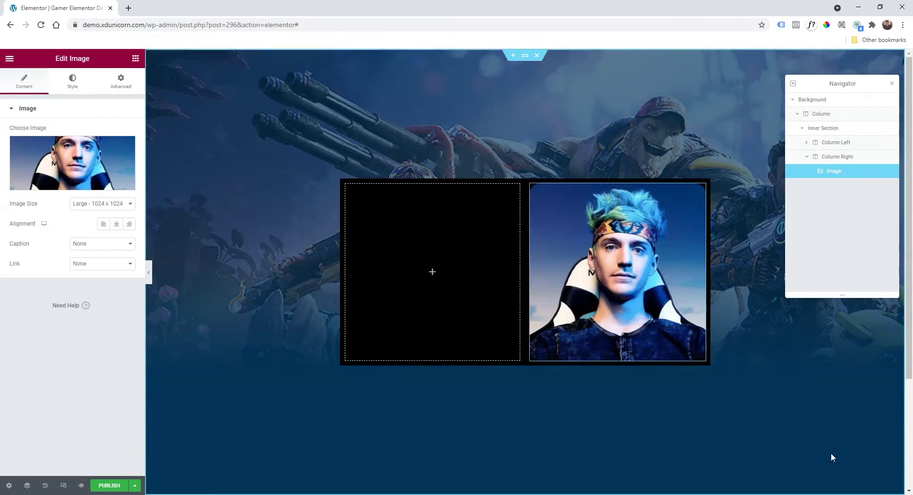
Step: Expand Column Left in the Navigator and add a Heading widget to that column
left_click(433, 276)
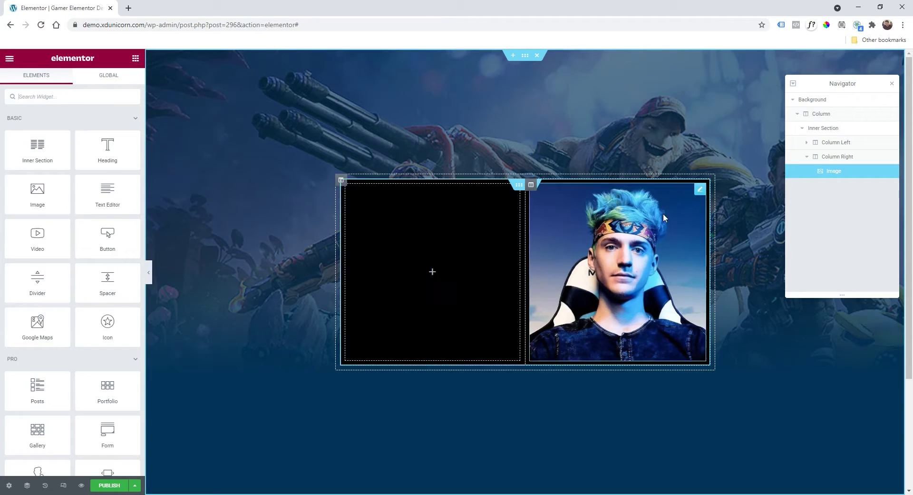
left_click(842, 142)
left_click(807, 143)
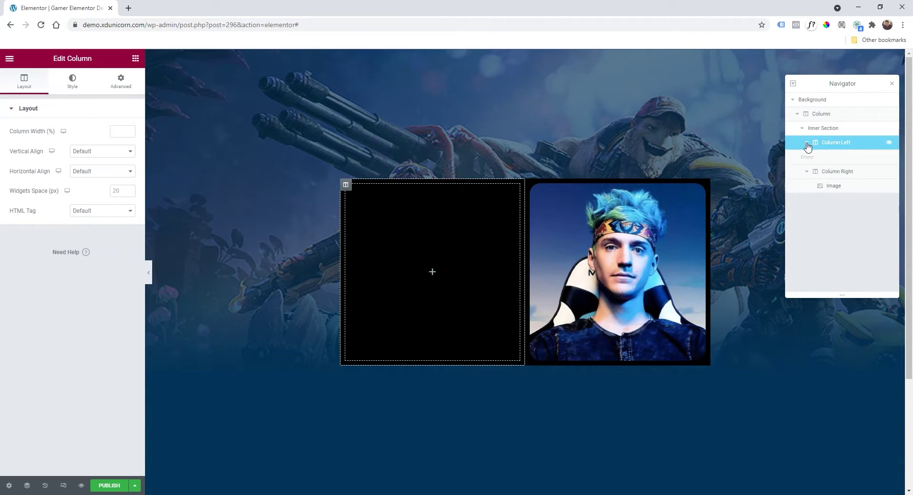
left_click(432, 271)
mouse_move(67, 197)
left_mouse_down()
mouse_move(377, 249)
mouse_move(67, 202)
left_mouse_up()
left_click_drag(104, 159, 436, 265)
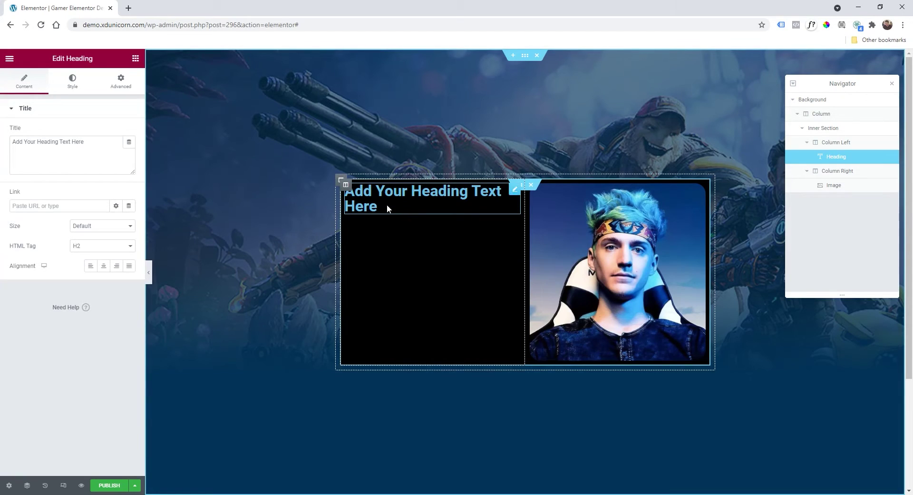
Step: Set the new heading's title to "Welcome," and rename it Welcome in the Navigator
left_click_drag(85, 142, 2, 146)
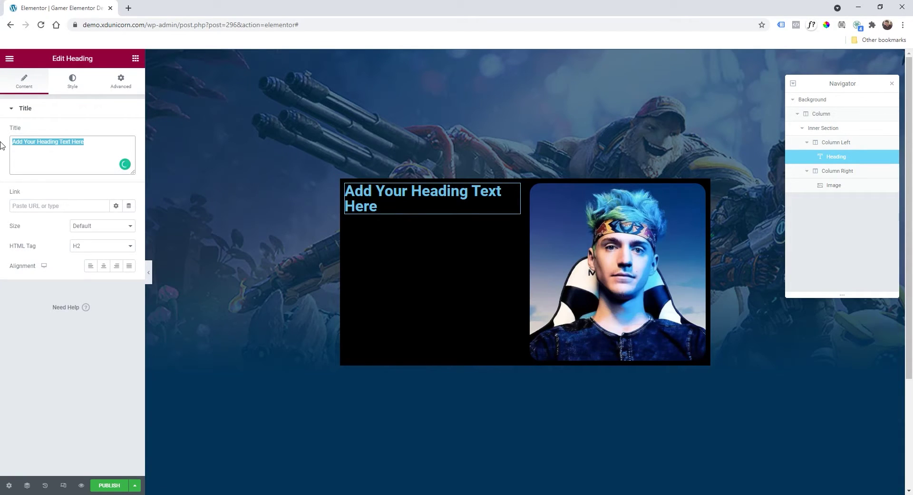
type("Welcome,")
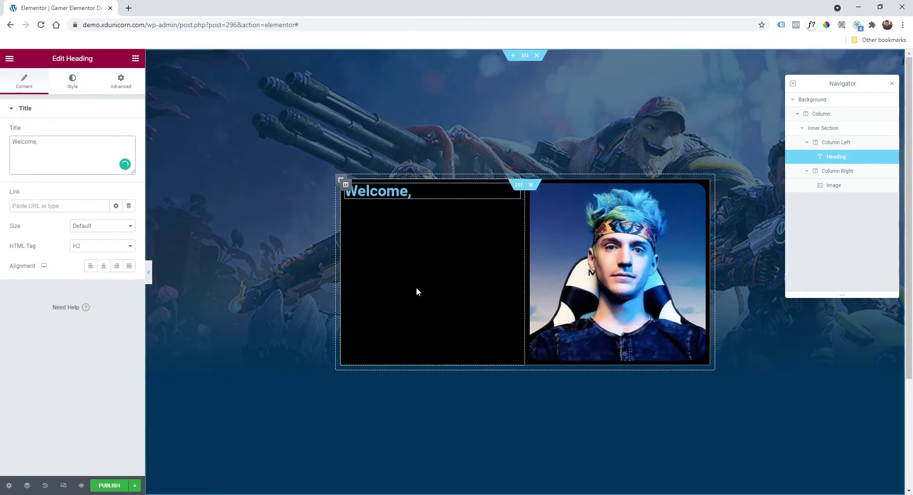
double_click(844, 160)
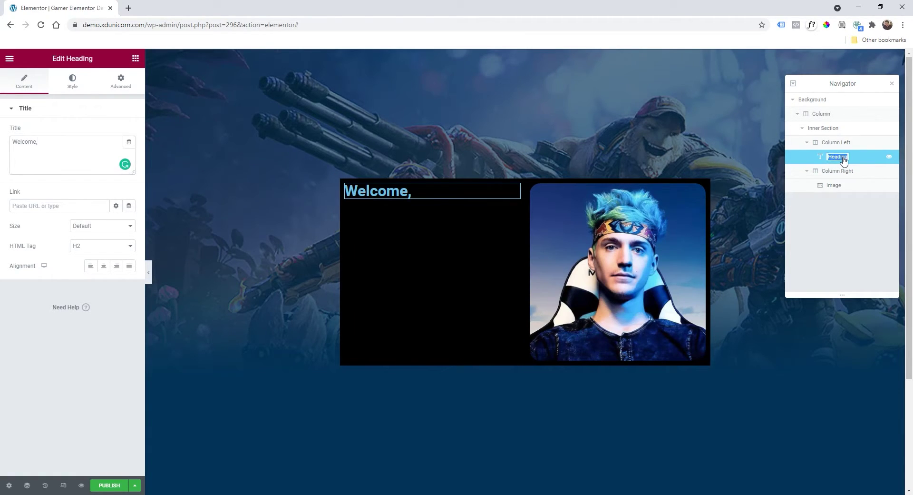
type("Welcome")
key("Return")
Step: Duplicate the Welcome heading and rename the copy "I'm ninja" in the Navigator
right_click(845, 160)
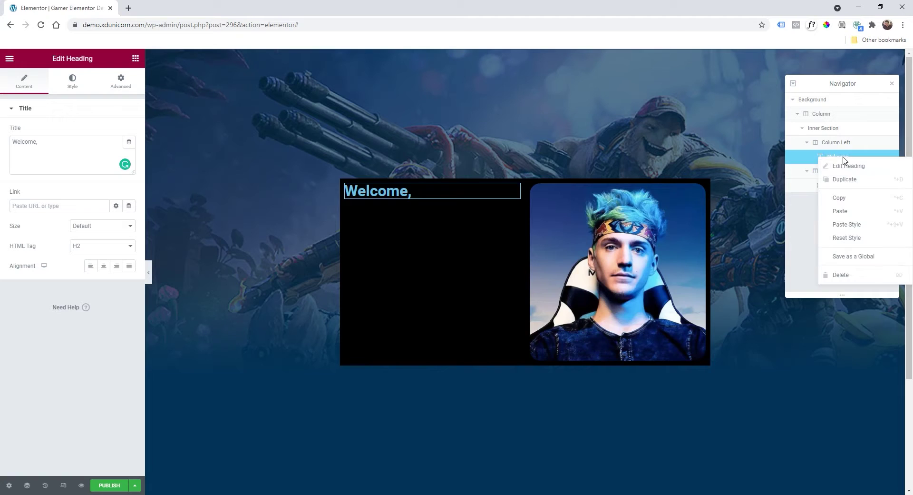
left_click(851, 179)
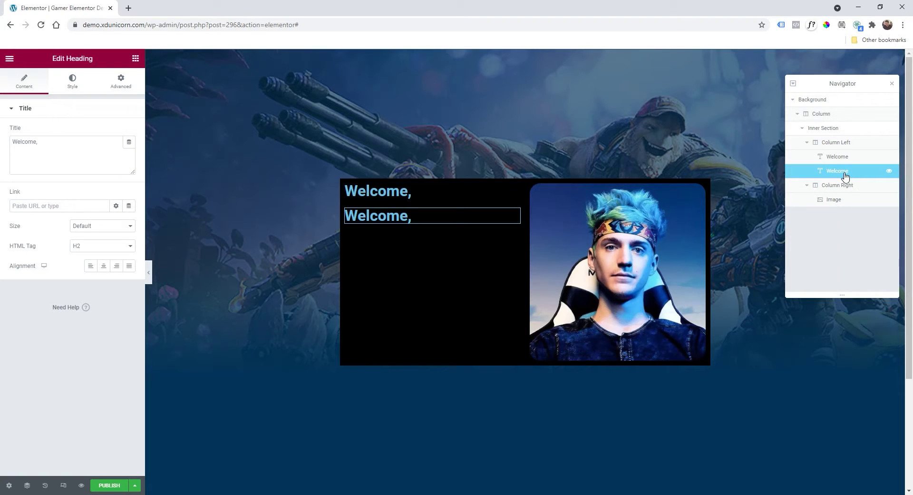
double_click(842, 172)
type("I'm ninja")
key("Return")
Step: Duplicate the "I'm ninja" heading and rename the copy Professional Gamer in the Navigator
right_click(842, 175)
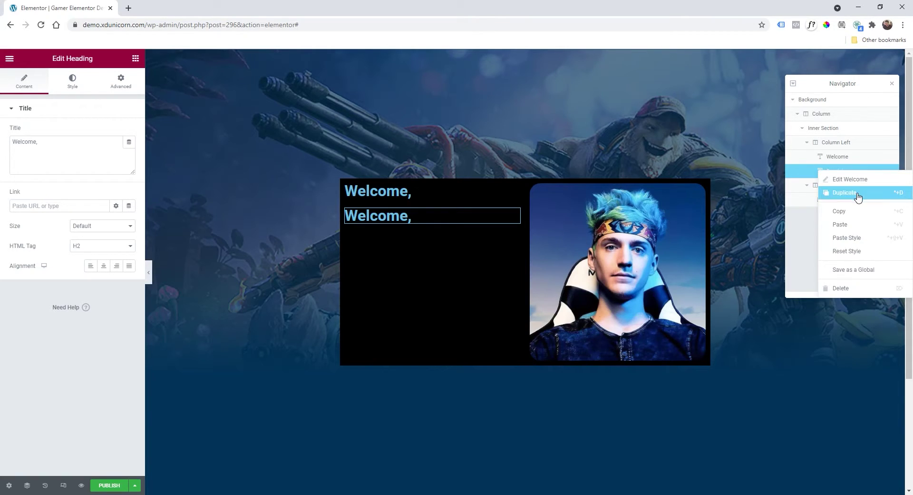
left_click(857, 195)
double_click(839, 186)
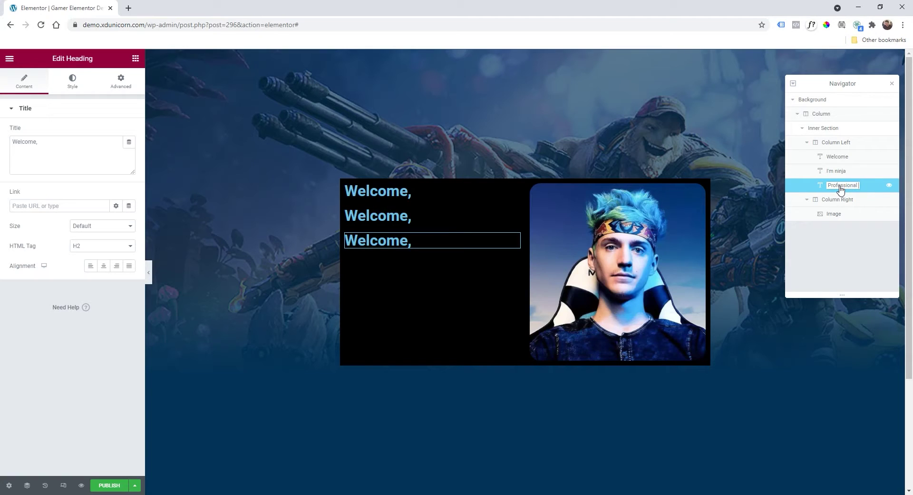
type("Professional Gamer")
key("Return")
Step: Replace the second heading's text on the card with "I'm Ninja"
left_click(419, 212)
double_click(420, 213)
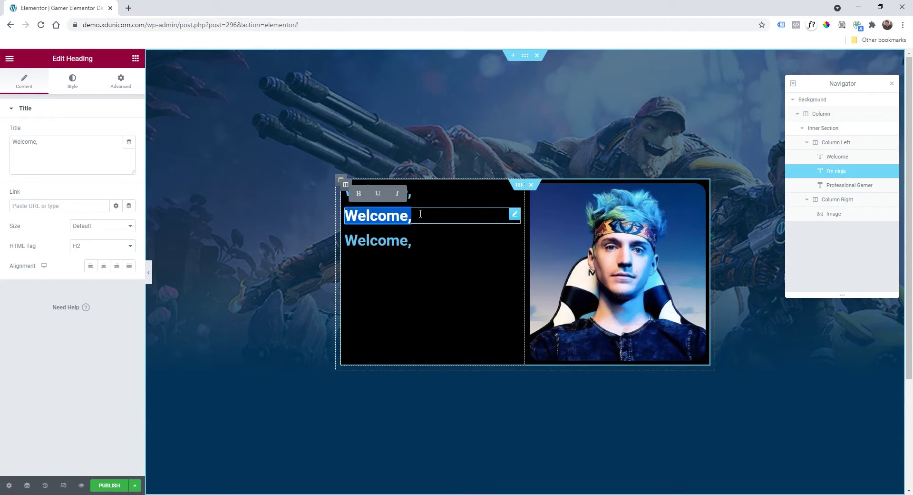
type("I'")
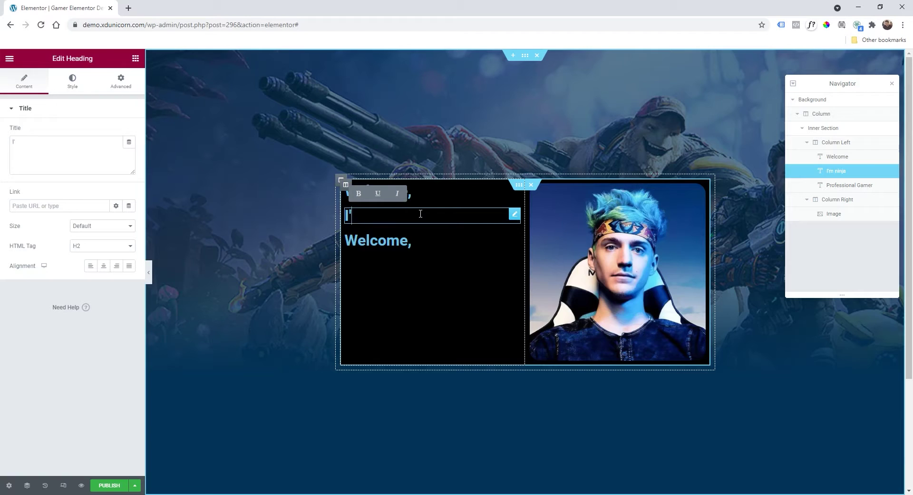
type("m Ninja")
key("Return")
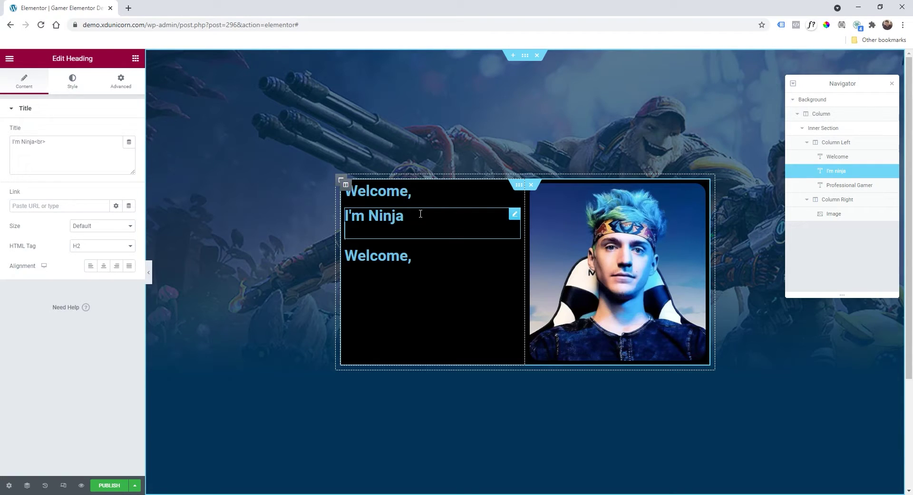
Step: Replace the third heading's text on the card with "Professional Gamer"
double_click(411, 237)
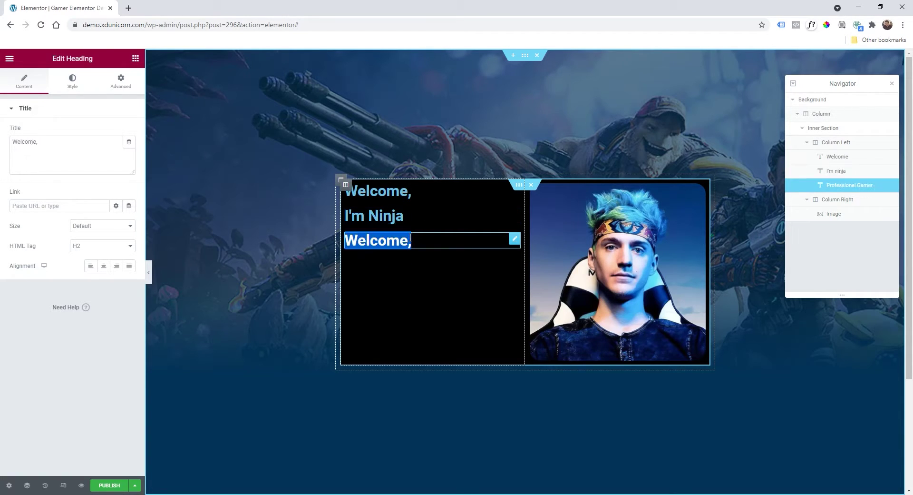
type("Professio")
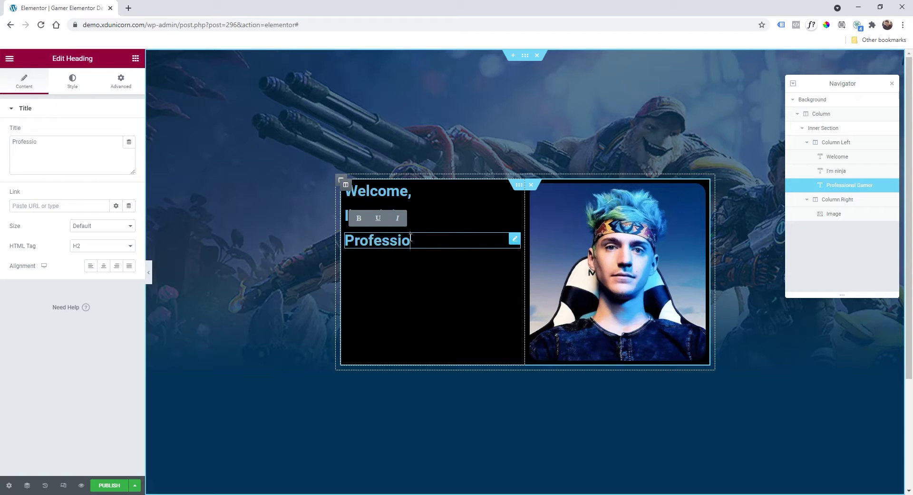
type("nal Gamer")
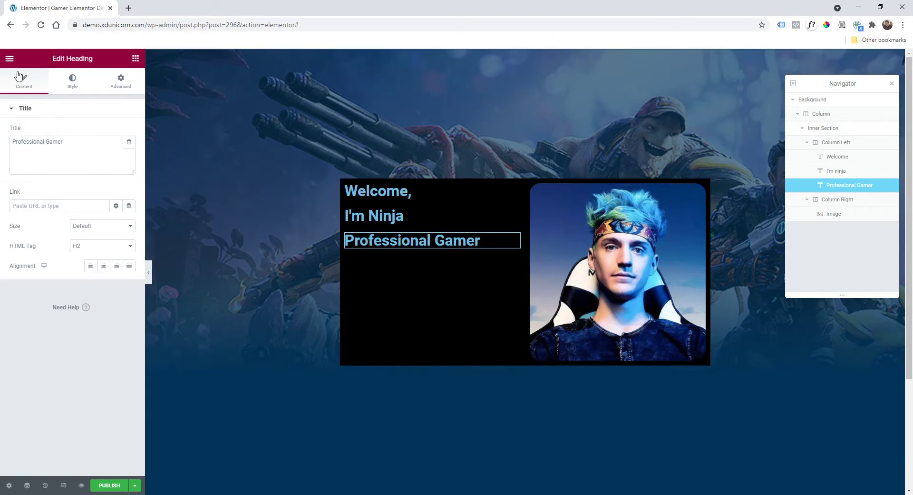
Step: Add a Social Icons widget below the Professional Gamer heading and align its icons left
left_click(10, 59)
left_click(10, 59)
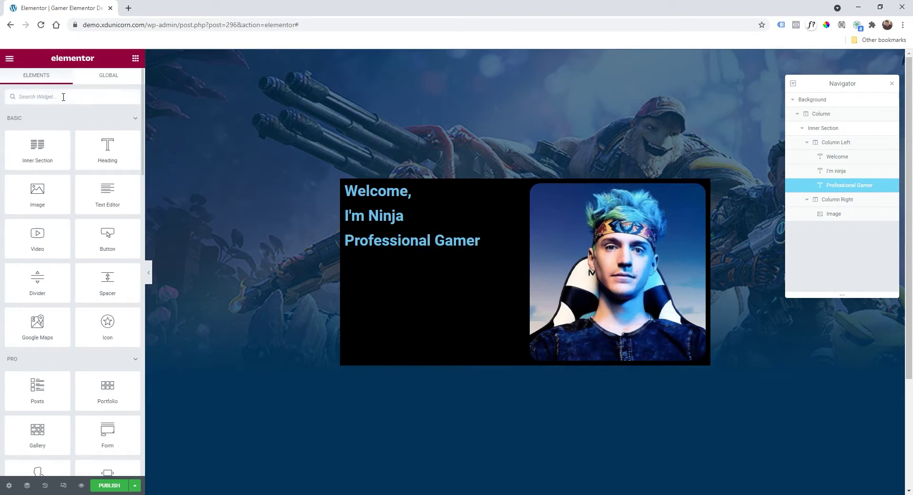
type("social")
left_click_drag(57, 112, 427, 253)
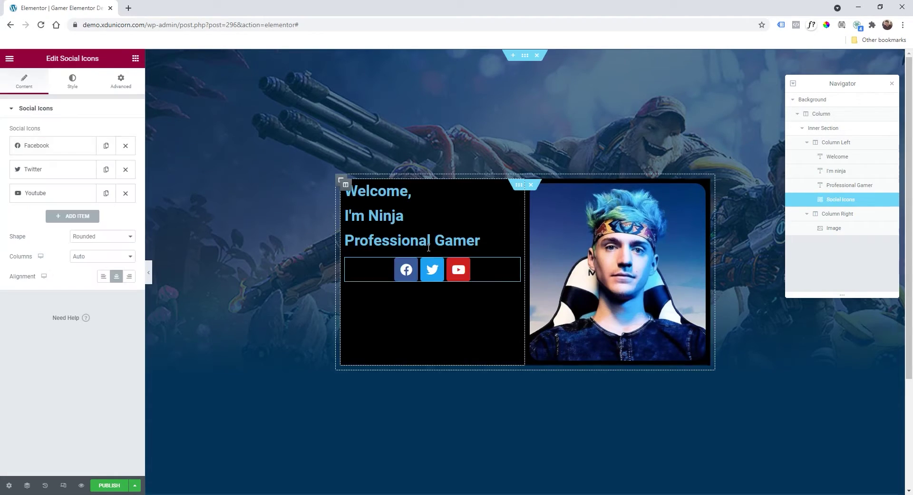
left_click(104, 275)
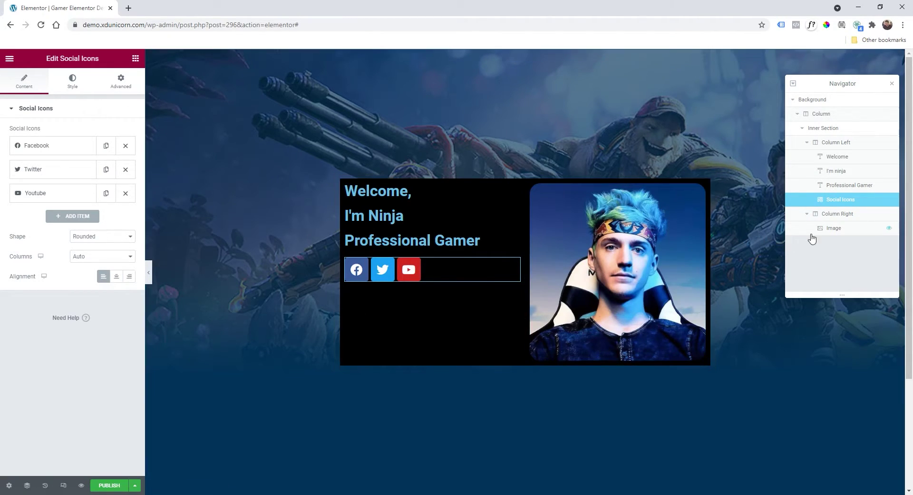
Step: Set the alignment of the portrait image in Column Right to right
left_click(839, 218)
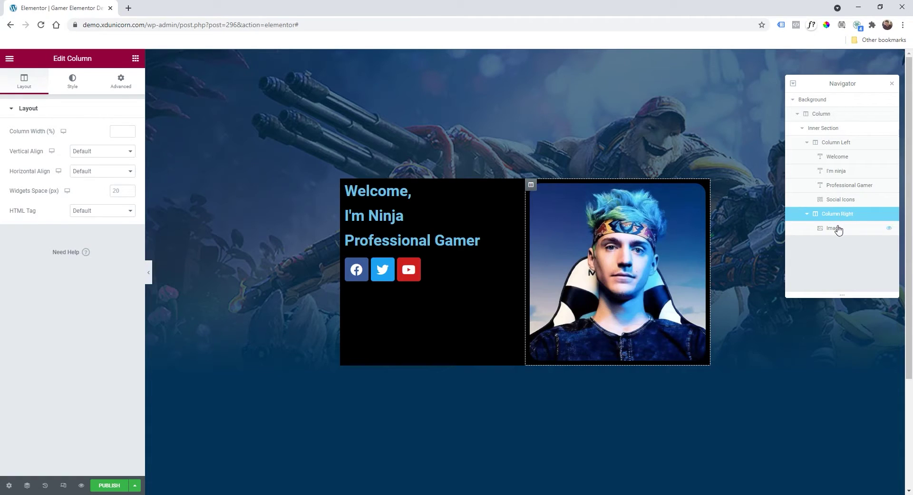
left_click(838, 229)
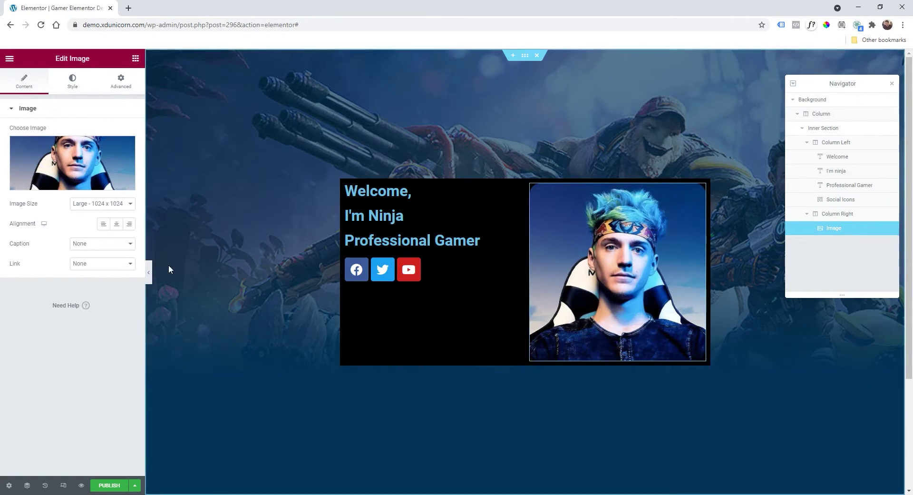
left_click(129, 229)
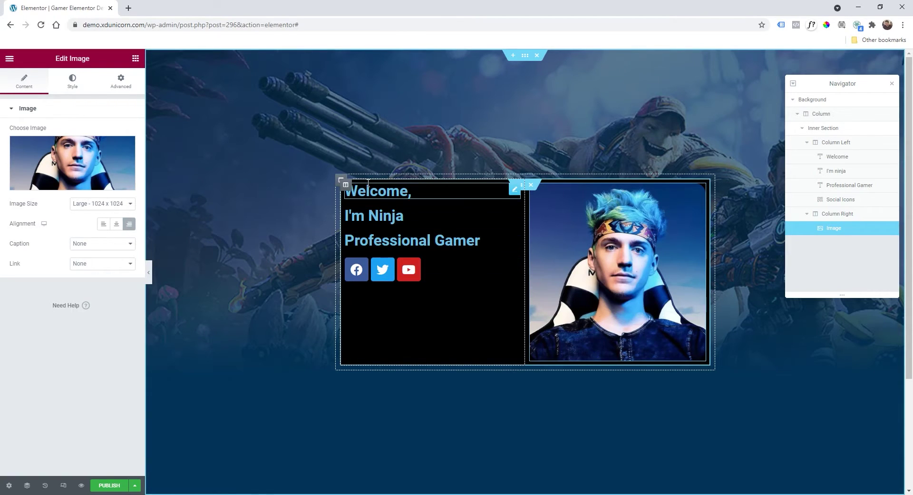
Step: Set Column Left's vertical alignment to Middle and its horizontal alignment to Center
left_click(829, 143)
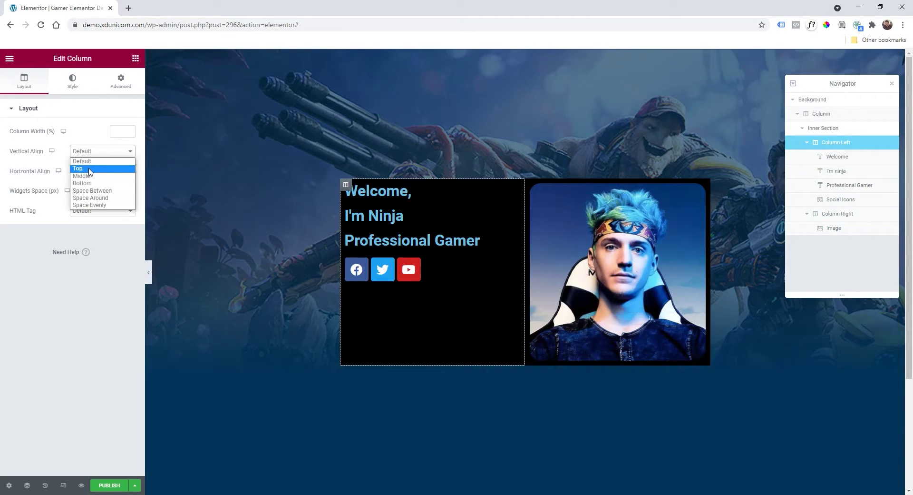
left_click(92, 176)
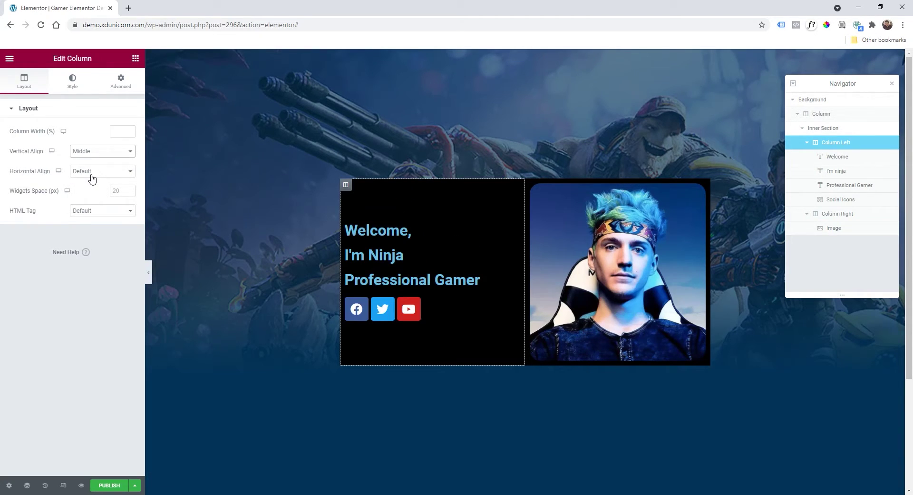
left_click(92, 178)
left_click(87, 197)
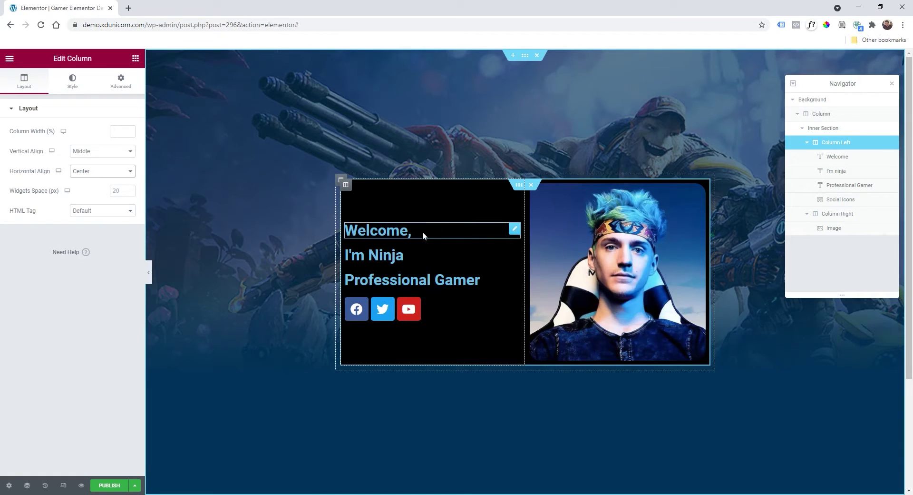
Step: Set Column Left's padding to 12% on all four sides
left_click(120, 77)
left_click(120, 166)
left_click(23, 180)
type("3")
scroll(32, 180, "up", 9)
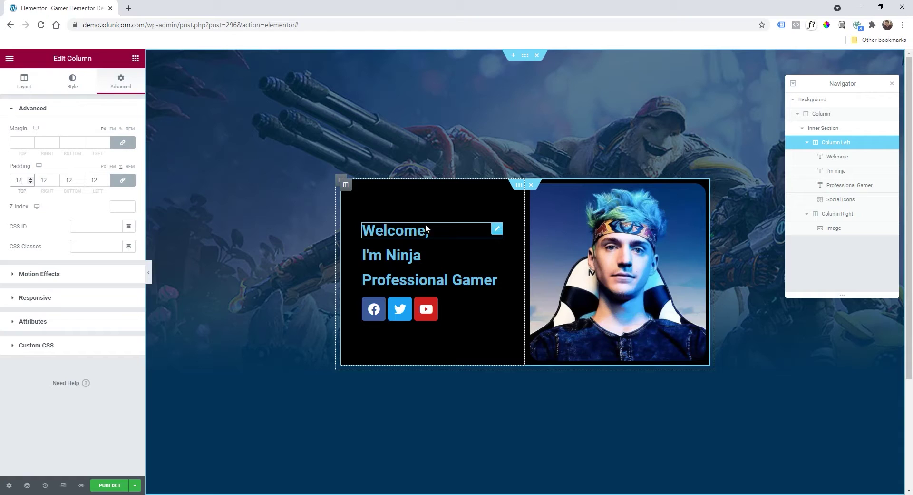
Step: Set the "Welcome," heading's text color to white (#FFFFFF)
left_click(484, 229)
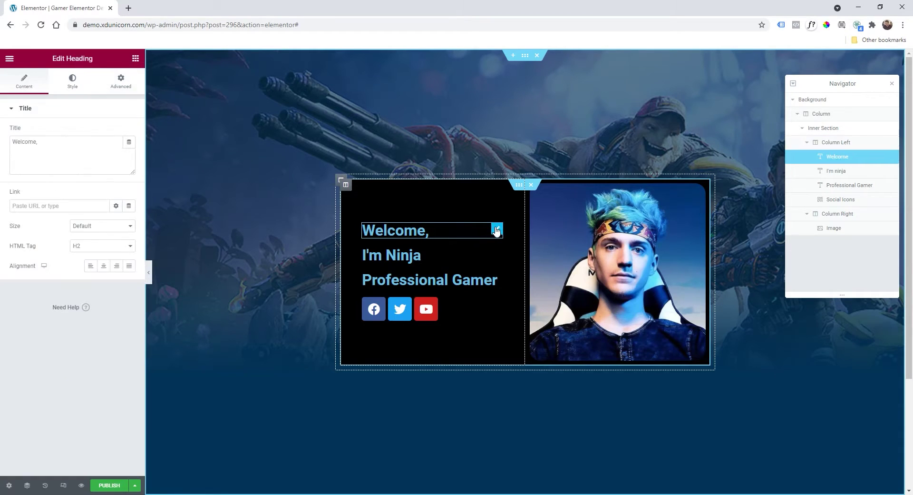
left_click(73, 90)
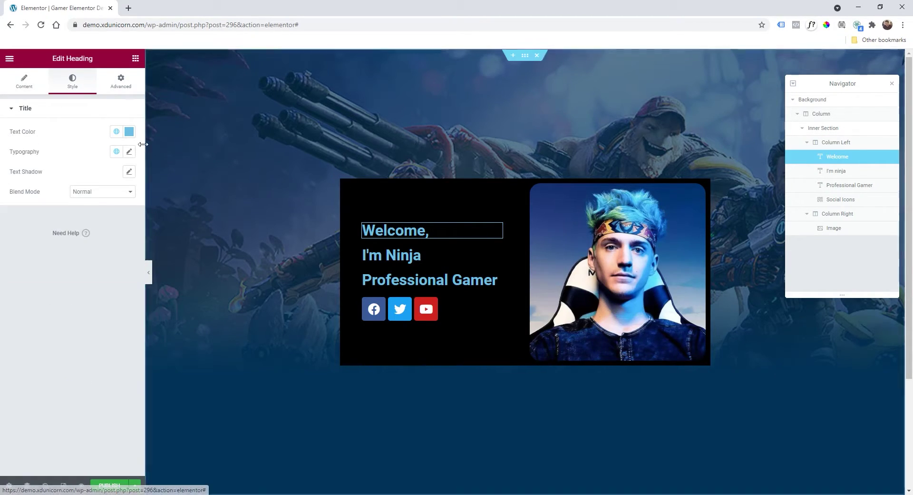
left_click(129, 131)
type("#FFFFFF")
left_click(77, 127)
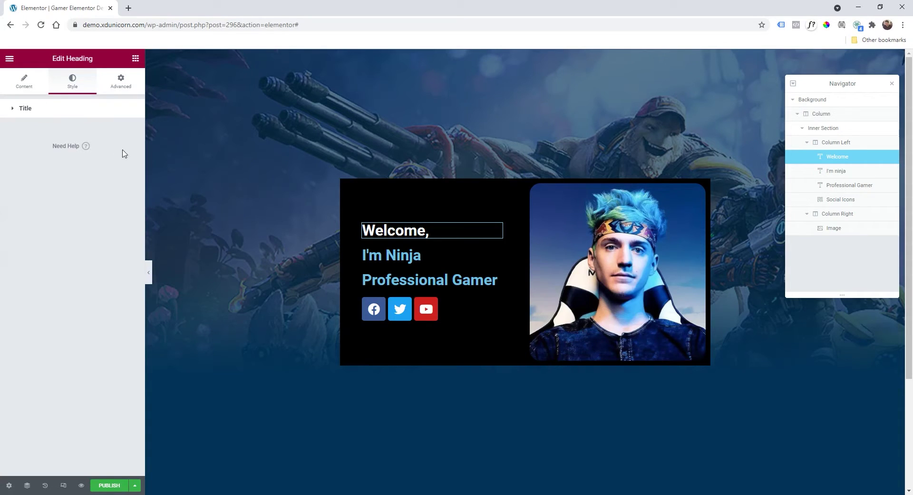
Step: Set the "Welcome," heading's typography to the Poppins family at a size of 19 px
left_click(94, 118)
left_click(130, 152)
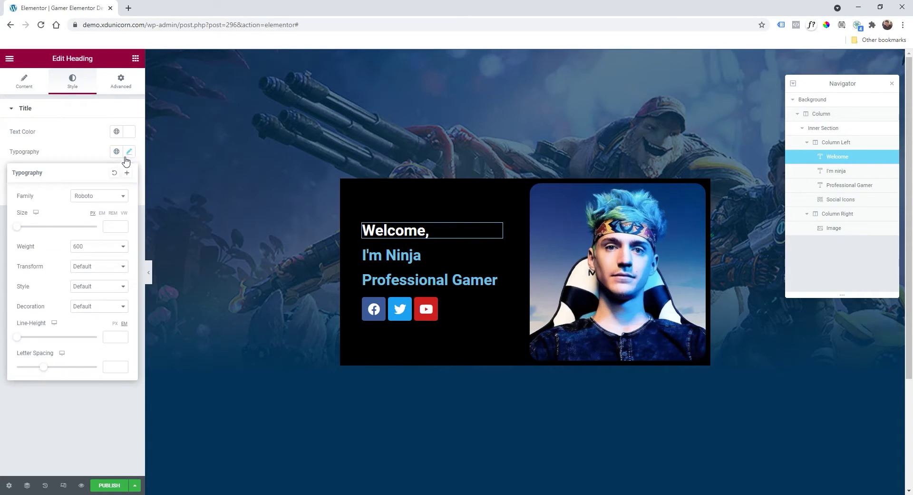
left_click(103, 198)
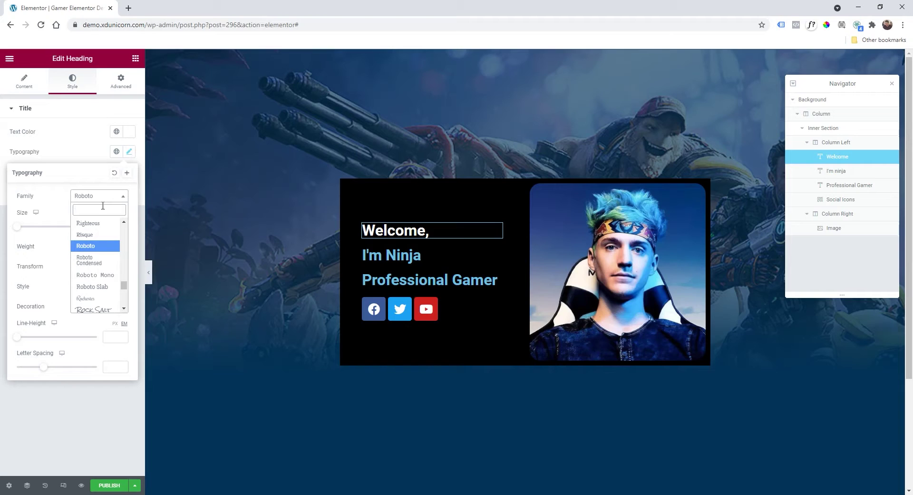
type("poppins")
key("Return")
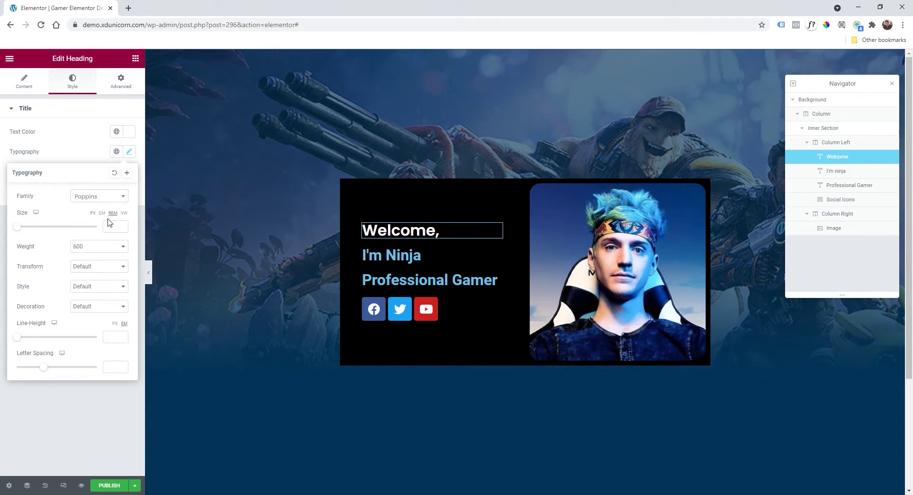
left_click_drag(26, 231, 28, 232)
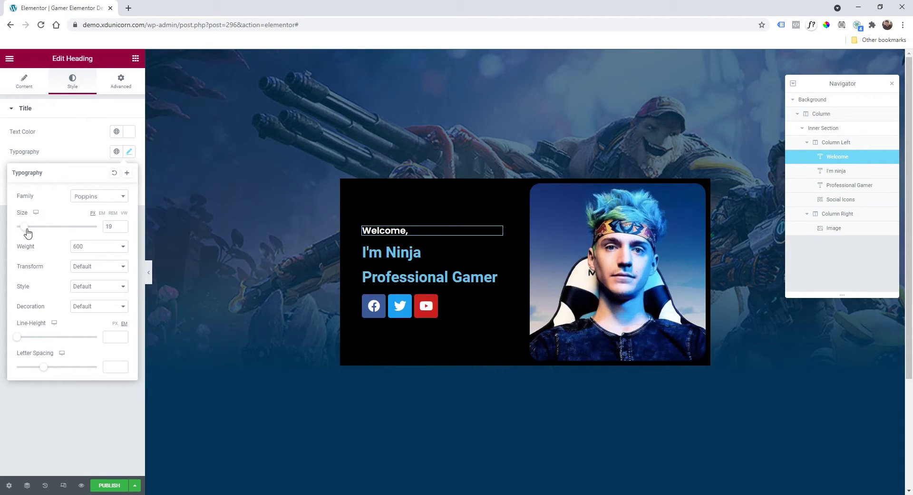
Step: Set the "I'm Ninja" heading's text color to white (#FFFFFF)
left_click(496, 253)
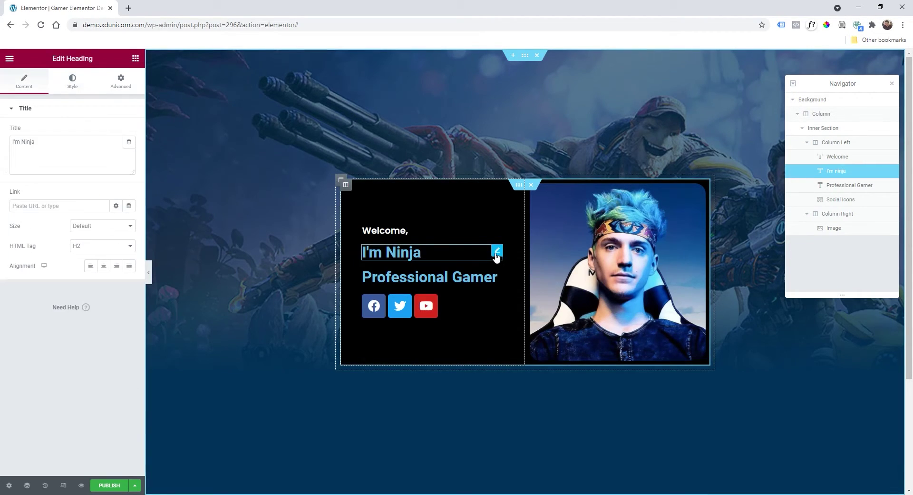
left_click(78, 89)
left_click(129, 132)
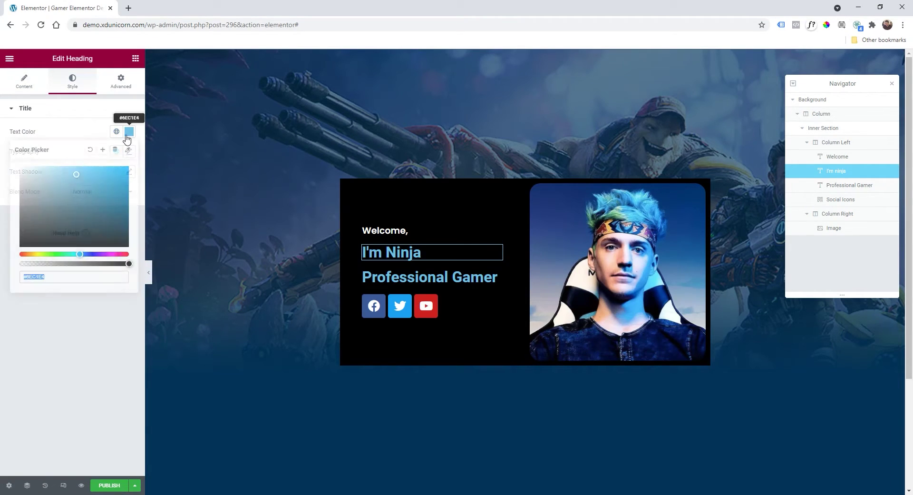
type("#FFFFFF")
left_click(90, 135)
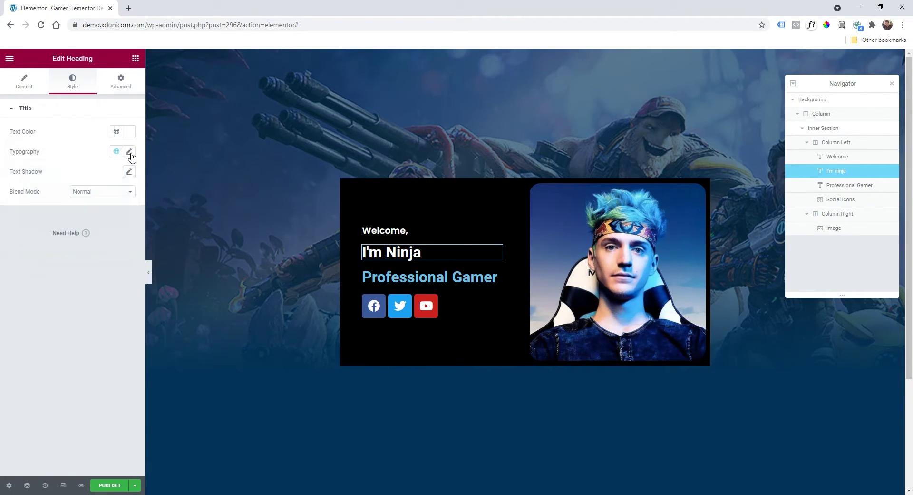
Step: Set the "I'm Ninja" heading's typography to the Poppins family at a size of 60 px
left_click(129, 151)
left_click(106, 203)
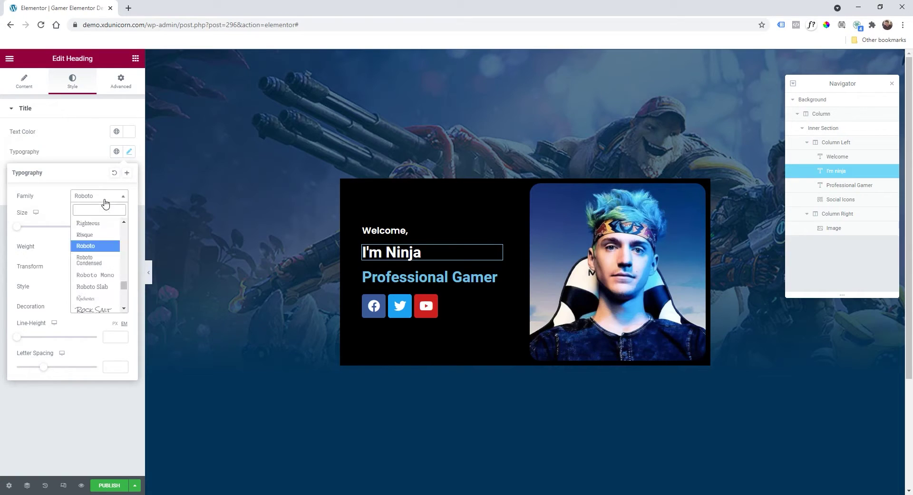
type("popp")
key("Return")
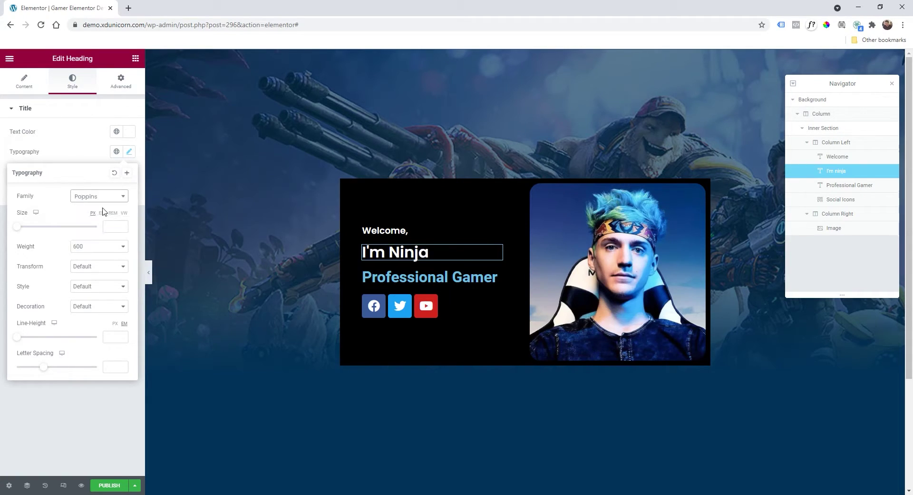
left_click_drag(19, 231, 42, 234)
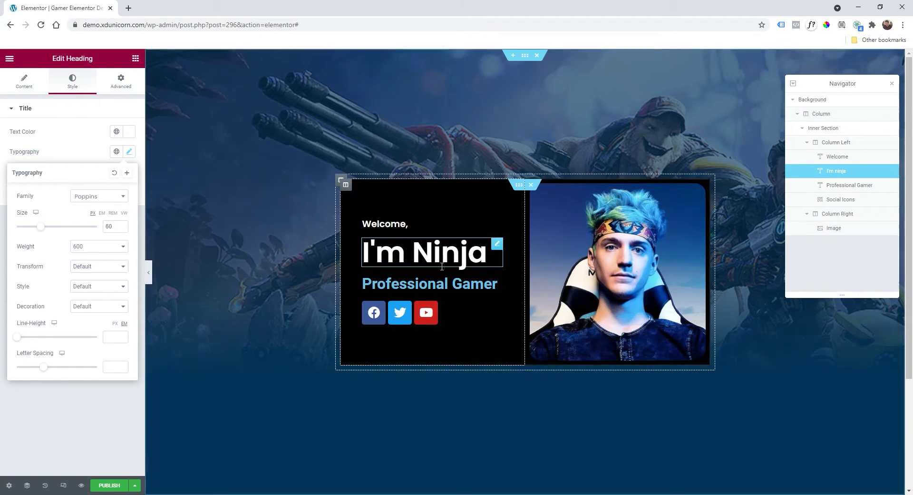
Step: Underline only the word "Ninja" in the "I'm Ninja" heading
left_click(430, 257)
left_click_drag(412, 252, 481, 253)
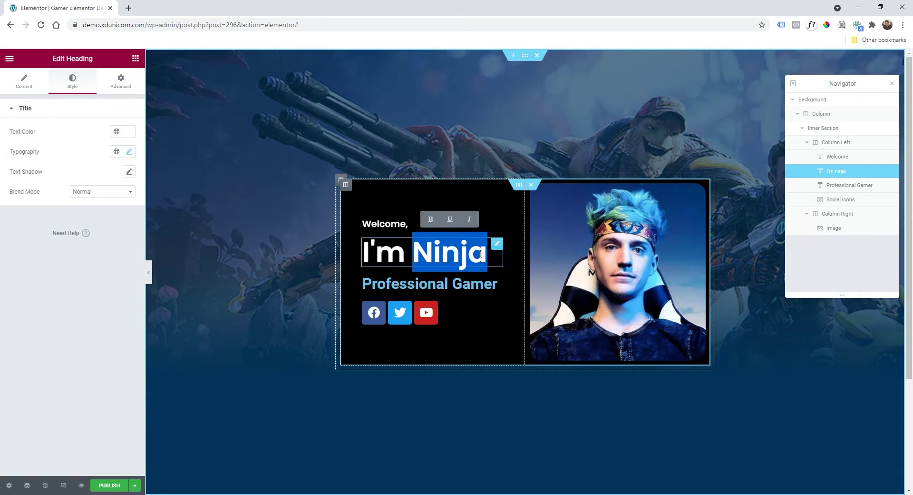
left_click(451, 219)
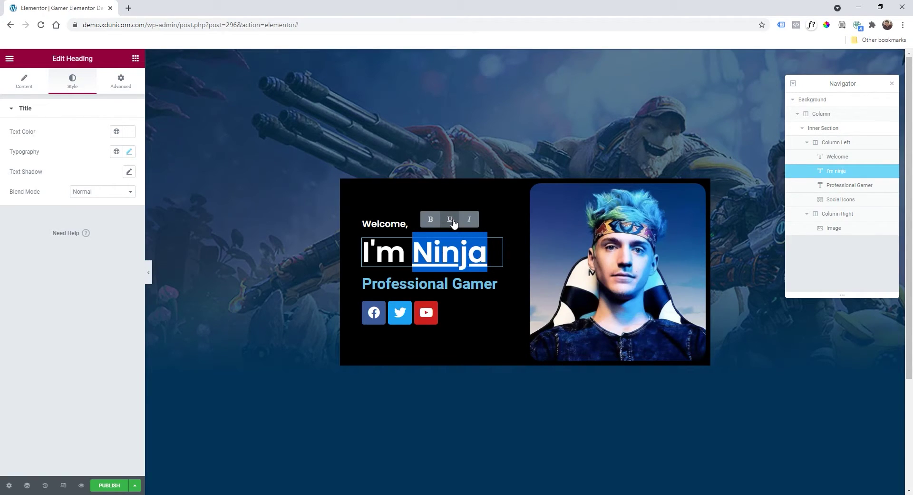
Step: Set the "Professional Gamer" heading's text color to white (#FFFFFF)
left_click(495, 285)
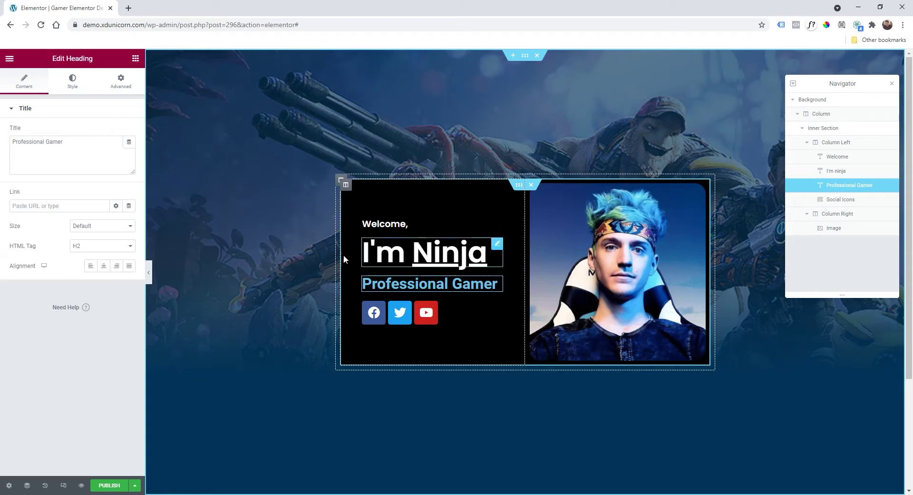
left_click(73, 85)
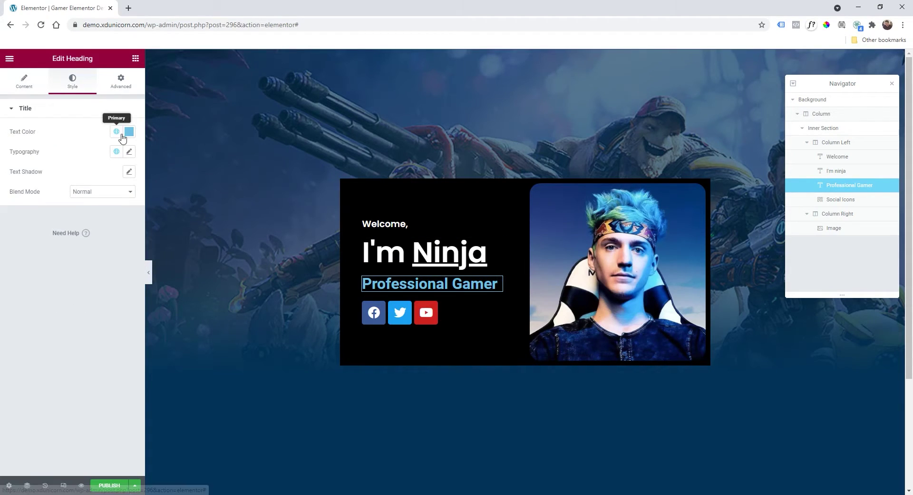
left_click(129, 131)
type("#FFFFFF")
left_click(82, 130)
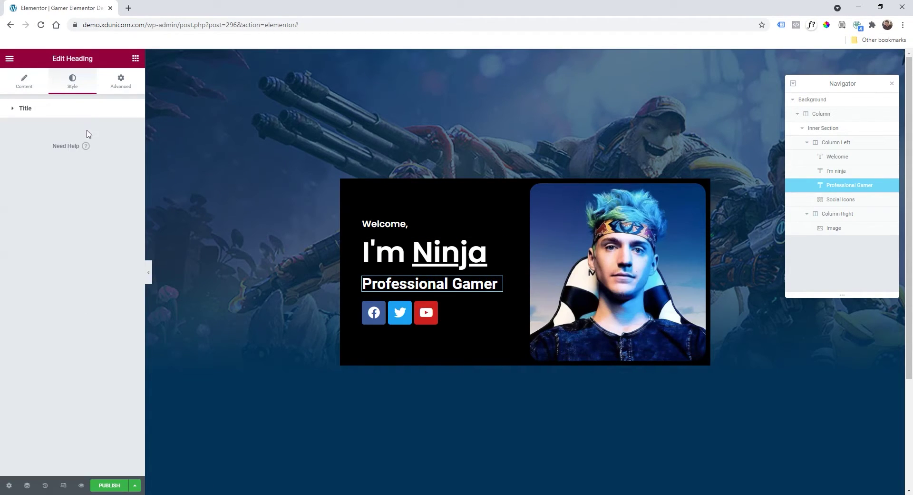
left_click(92, 116)
Step: Set the "Professional Gamer" heading's typography to the Poppins family, weight 300, at a size of 39 px
left_click(130, 152)
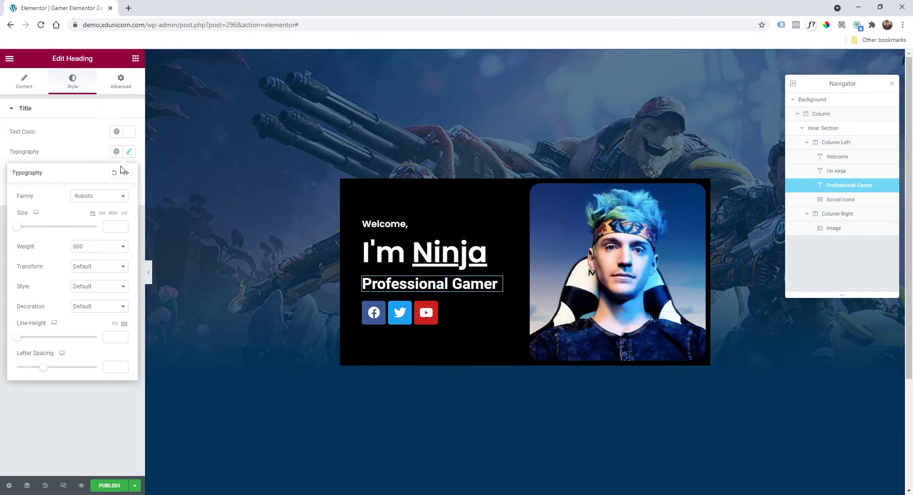
left_click_drag(19, 229, 28, 234)
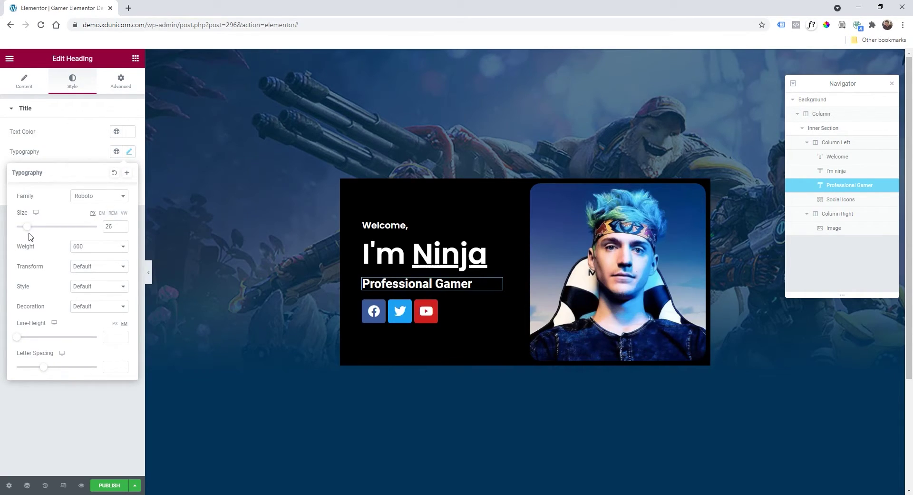
left_click(107, 197)
type("pop")
key("Return")
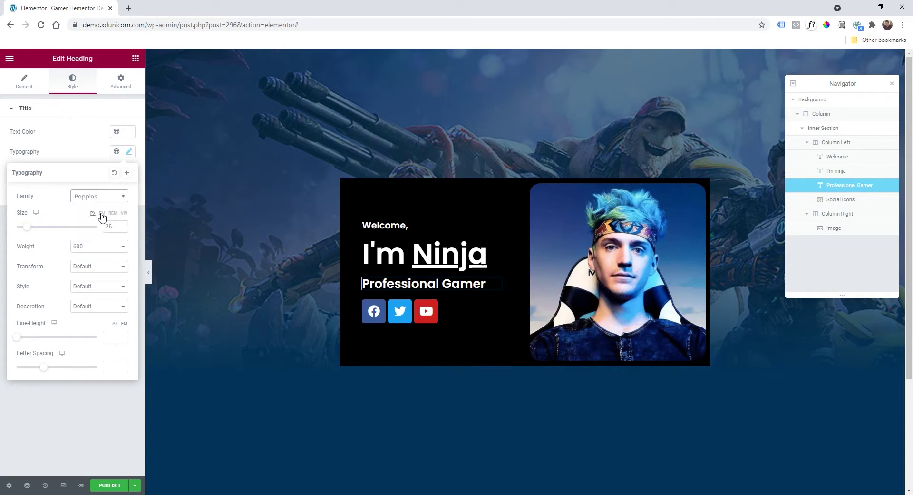
left_click(99, 246)
left_click(113, 277)
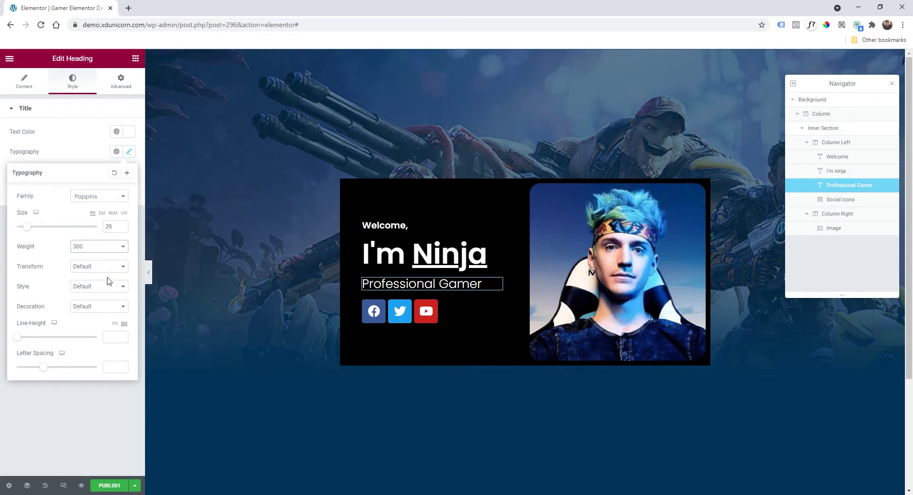
left_click_drag(28, 232, 33, 232)
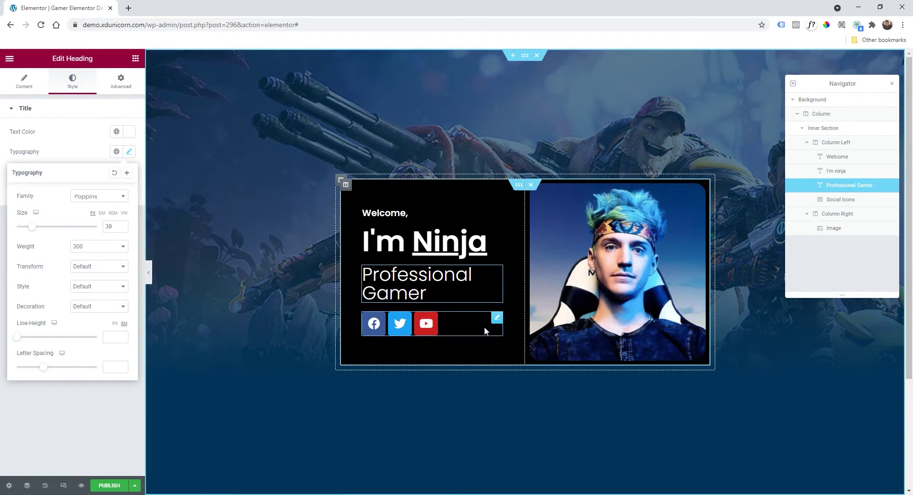
Step: Replace the Facebook icon in the Social Icons widget with the twitch.svg image from the media library
left_click(498, 317)
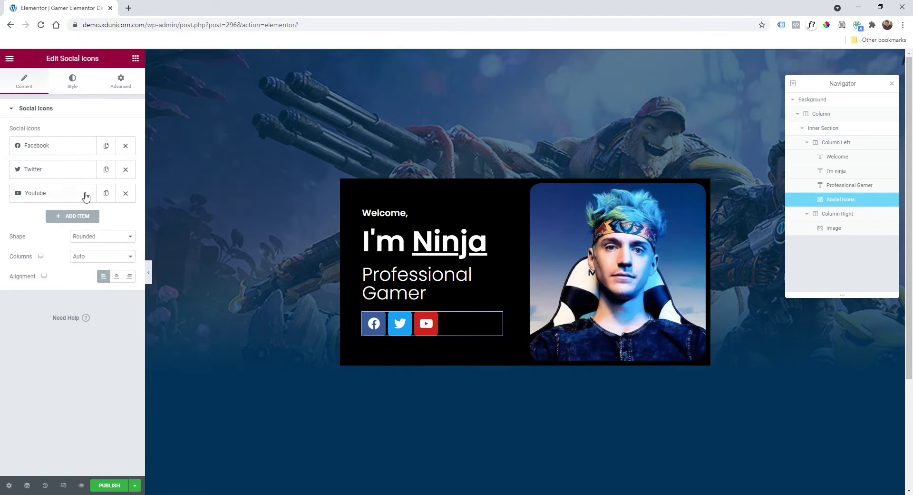
left_click(61, 152)
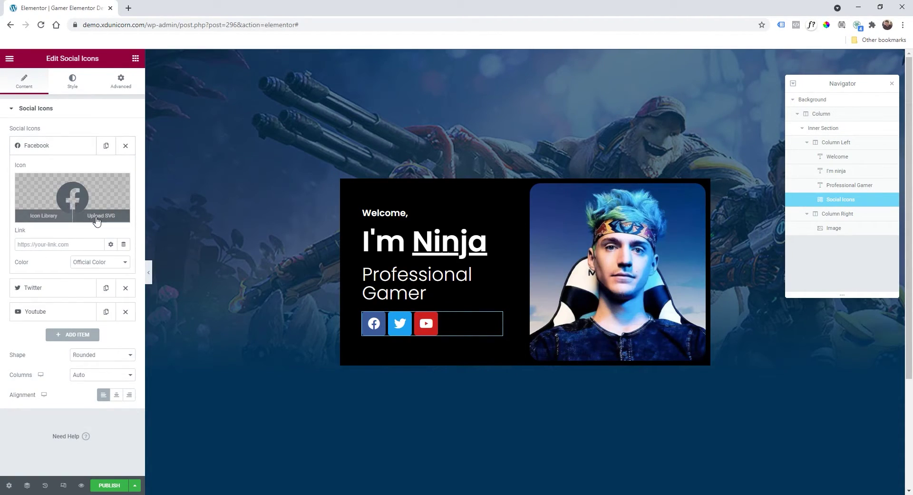
left_click(96, 220)
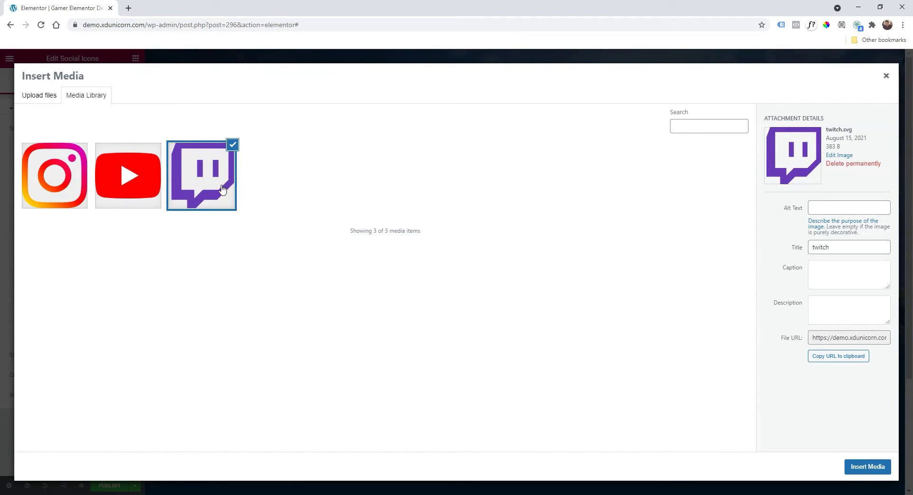
left_click(858, 466)
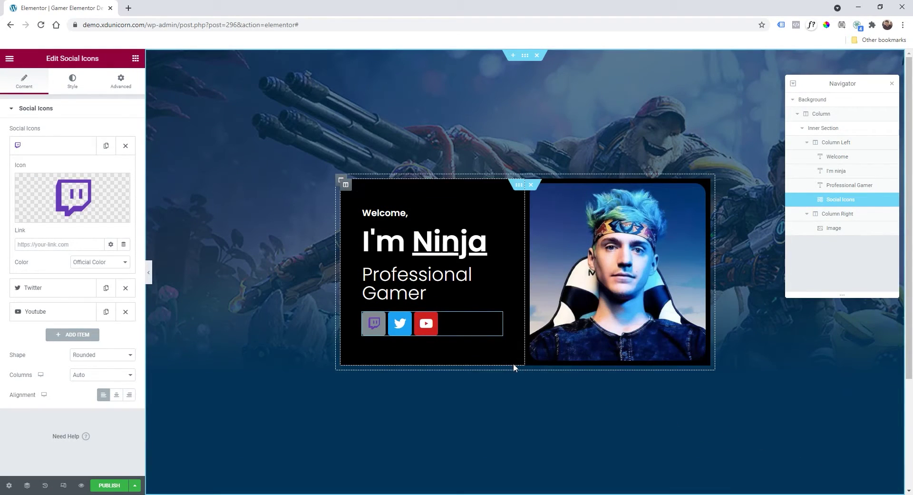
mouse_move(78, 179)
left_click(57, 146)
Step: Replace the Twitter icon in the Social Icons widget with the red YouTube SVG from the media library
left_click(57, 169)
mouse_move(79, 216)
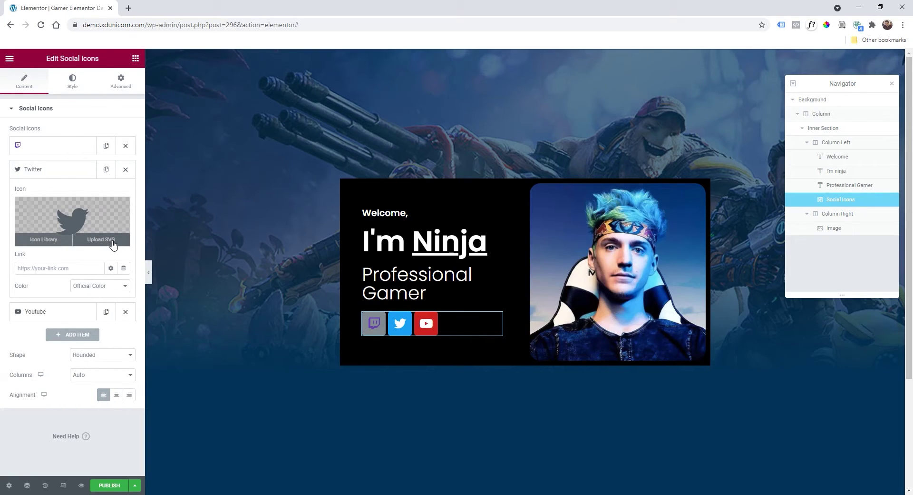
left_click(113, 244)
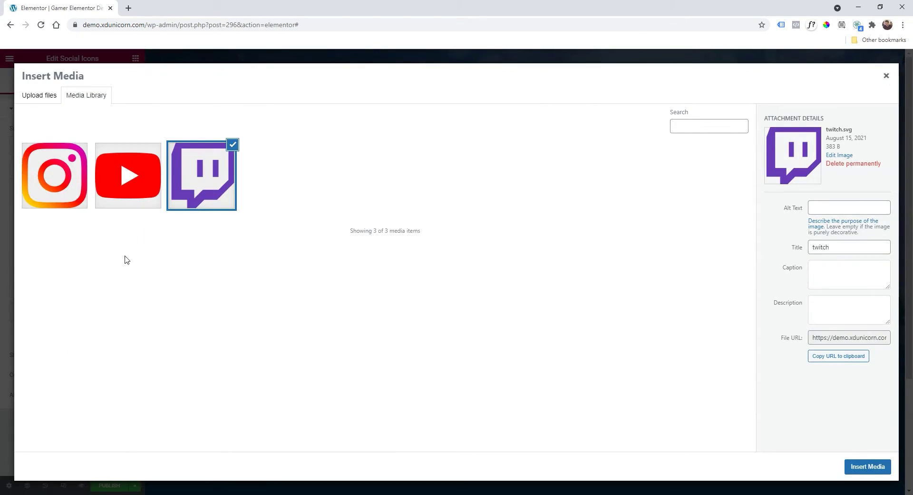
left_click(130, 197)
left_click(865, 466)
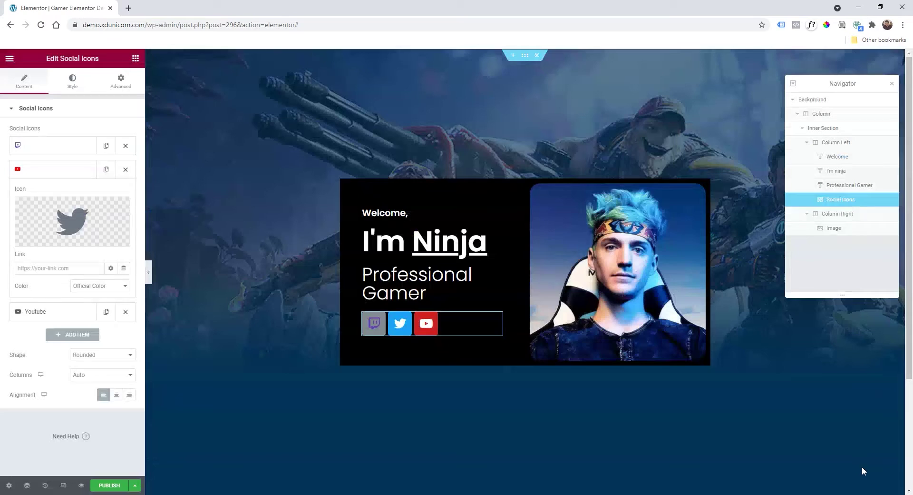
left_click(56, 170)
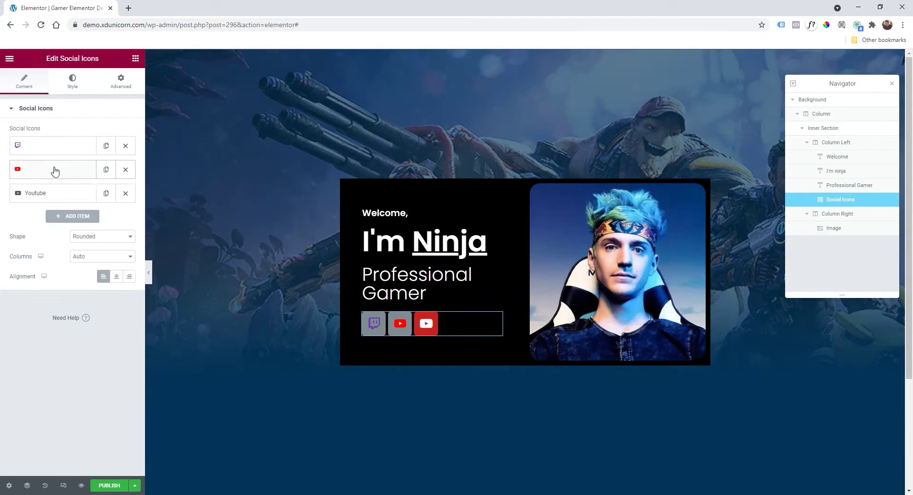
Step: Replace the third social icon, Youtube, with the Instagram SVG from the media library
left_click(57, 193)
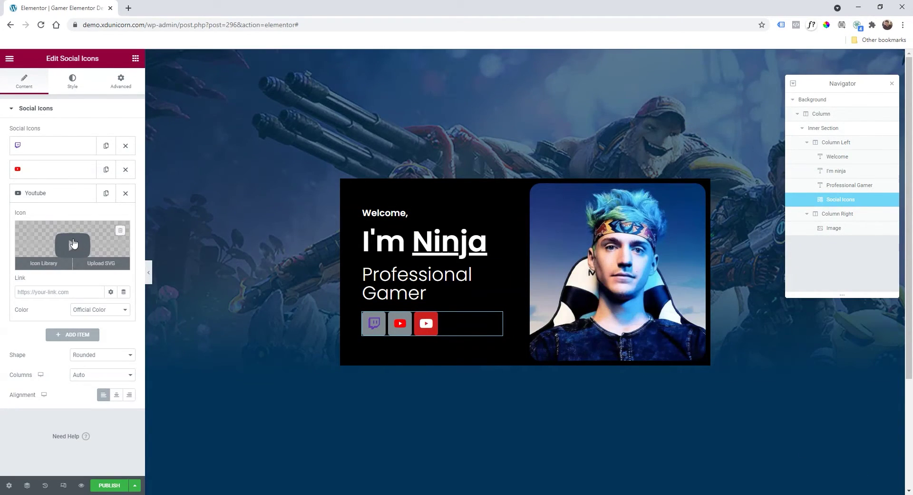
left_click(103, 265)
left_click(63, 189)
left_click(856, 467)
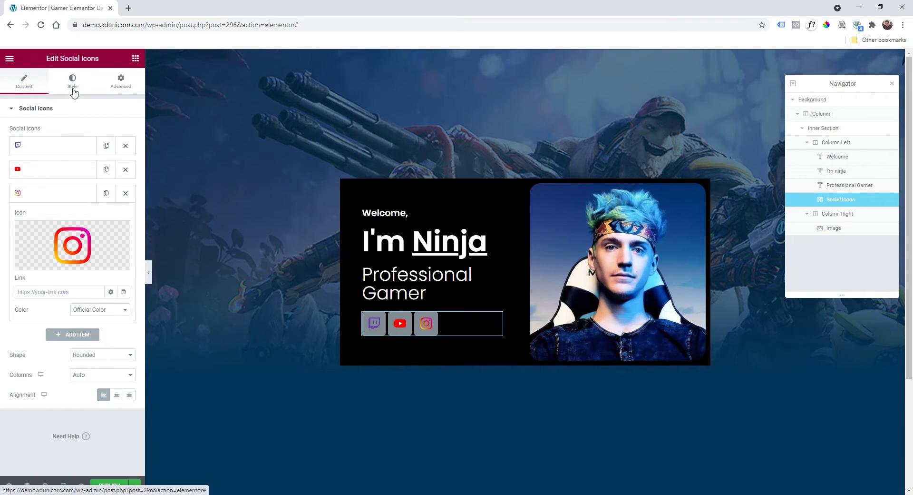
Step: Set the social icons' padding to 0 and their spacing to 21
left_click(73, 90)
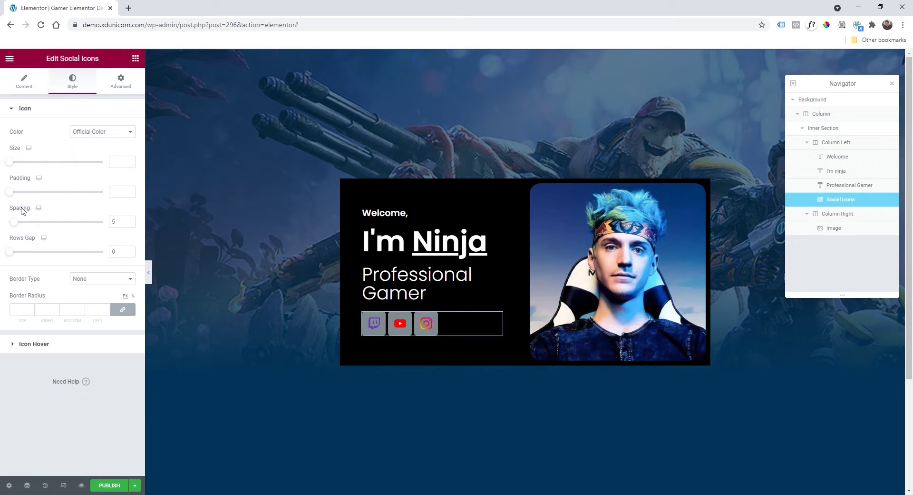
left_click_drag(13, 196, 32, 229)
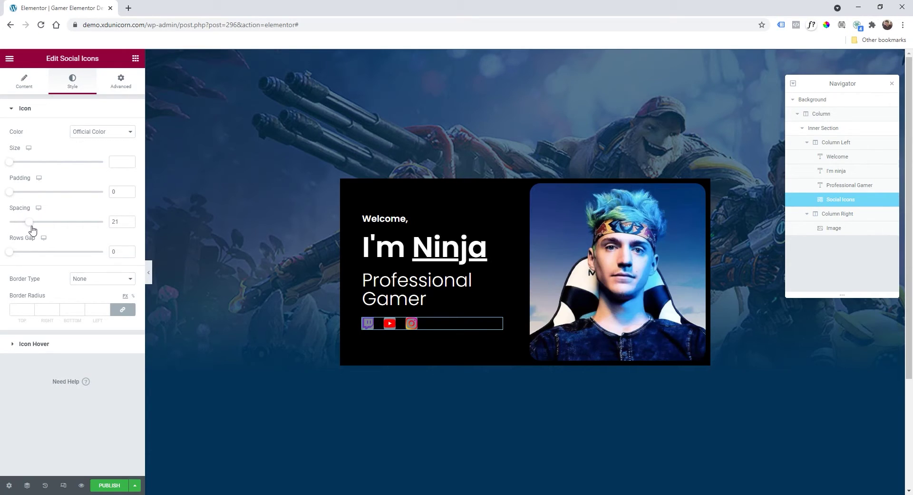
Step: Switch the social icons to custom colors and set the primary color to black (#000000)
left_click(98, 132)
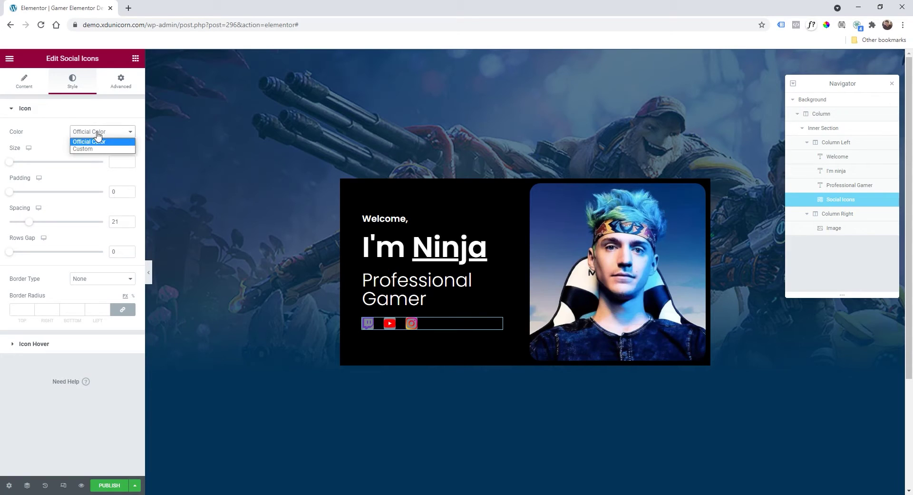
left_click(94, 148)
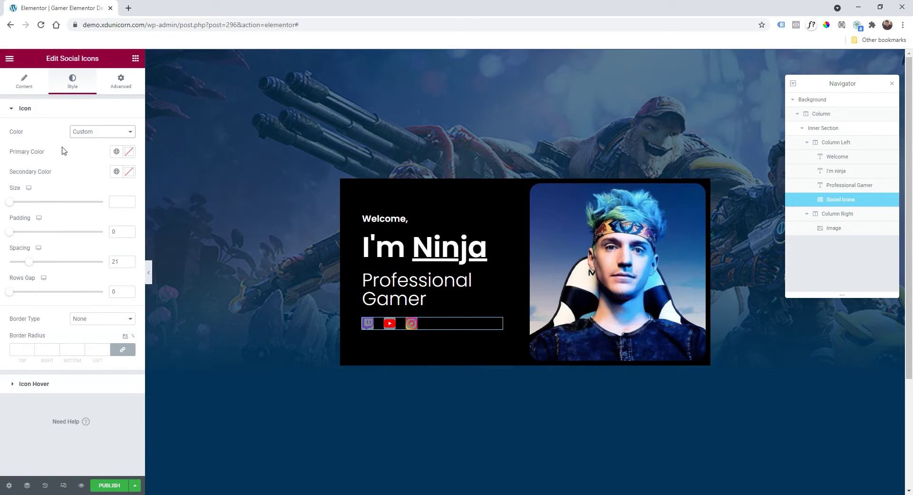
left_click(129, 171)
left_click_drag(83, 228, 13, 275)
left_click(89, 189)
left_click(129, 151)
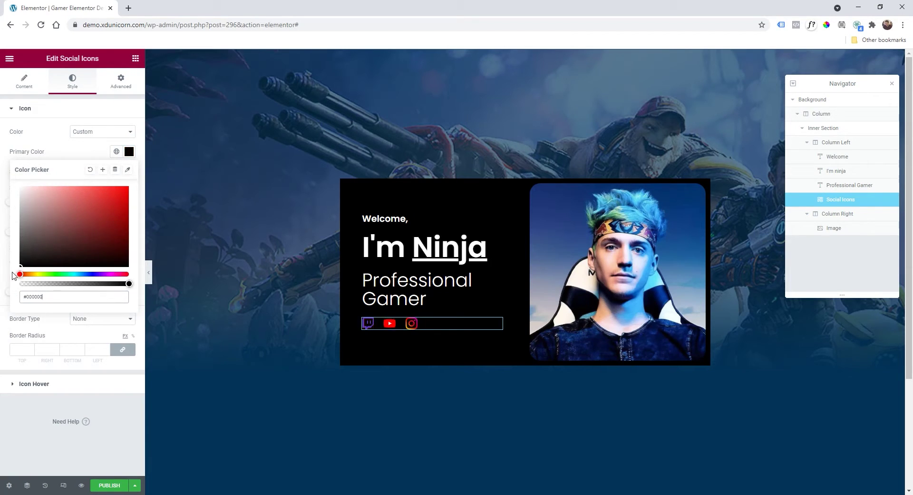
left_click(83, 149)
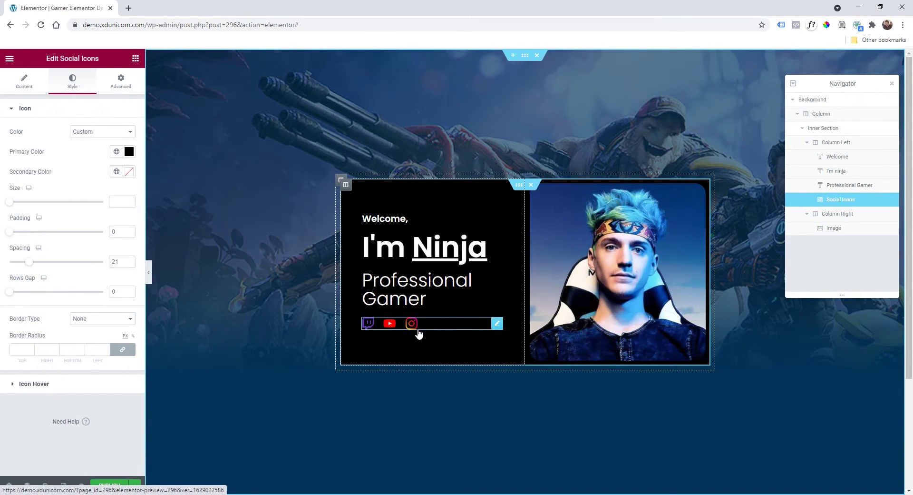
Step: Preview the card design with the editing panel hidden, and bring the panel back
left_click(150, 279)
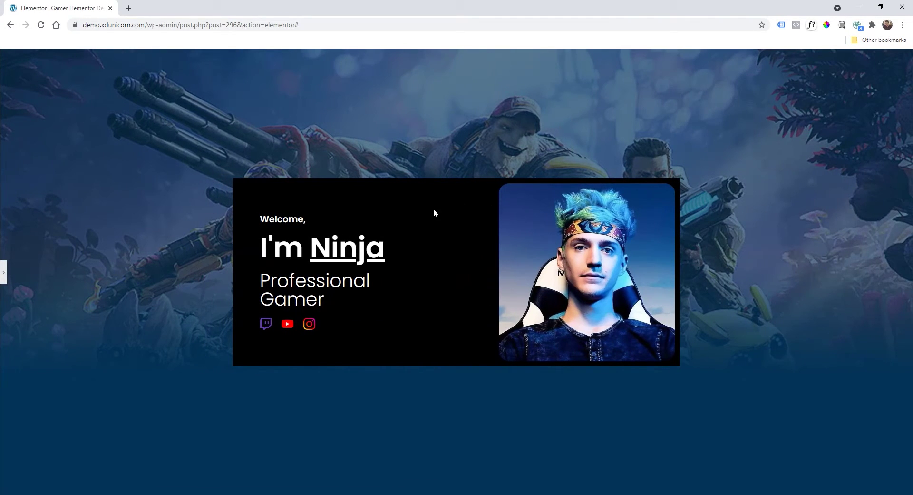
left_click(4, 276)
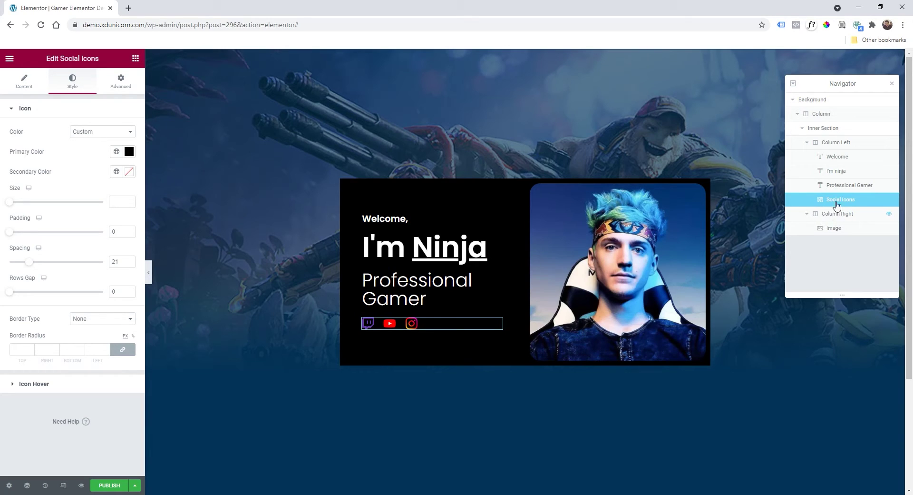
Step: Round the inner section's corners with a border radius of 25, and preview the card with the editing panel hidden
left_click(838, 147)
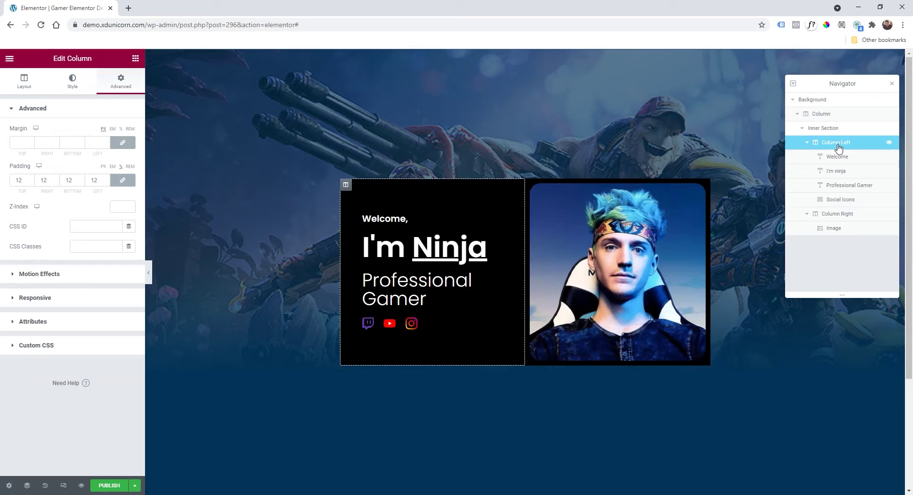
left_click(826, 129)
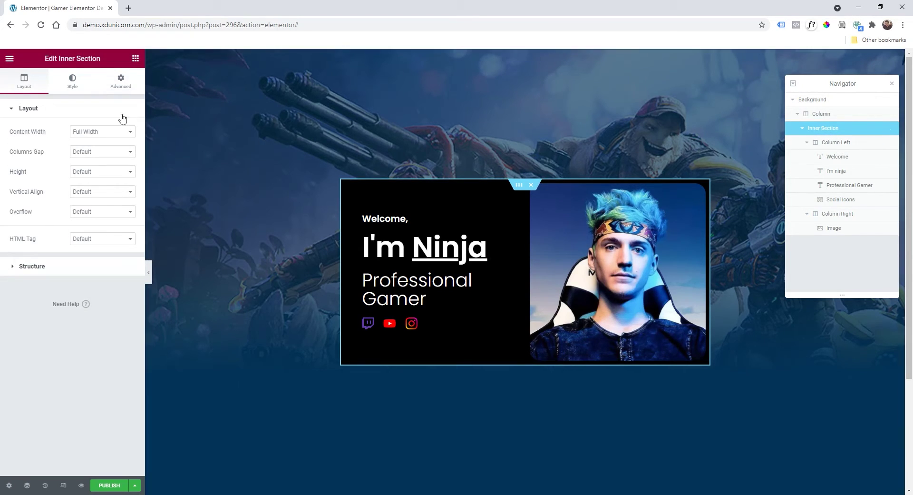
left_click(69, 91)
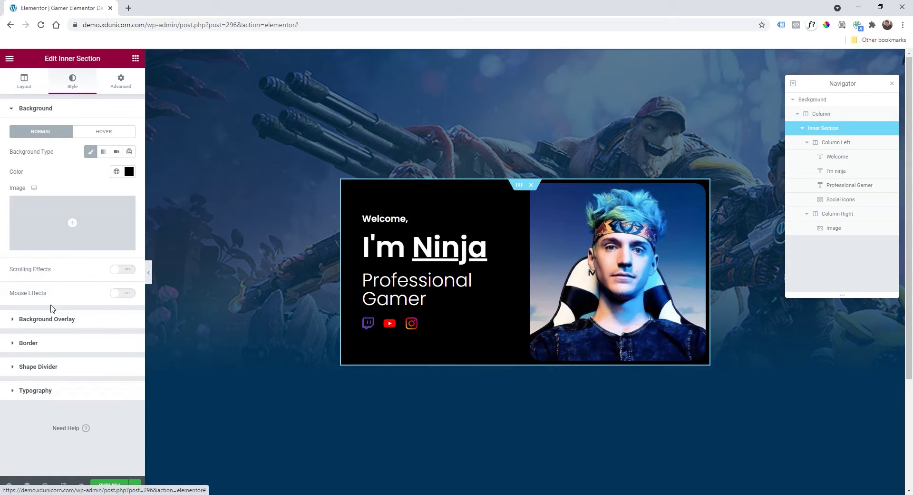
left_click(49, 346)
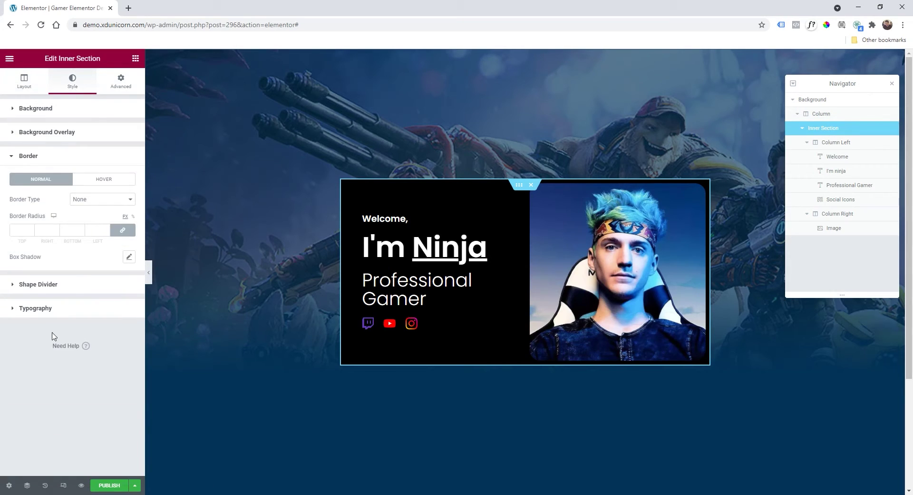
left_click(31, 229)
left_click(30, 229)
left_click(31, 229)
left_click_drag(22, 230, 6, 235)
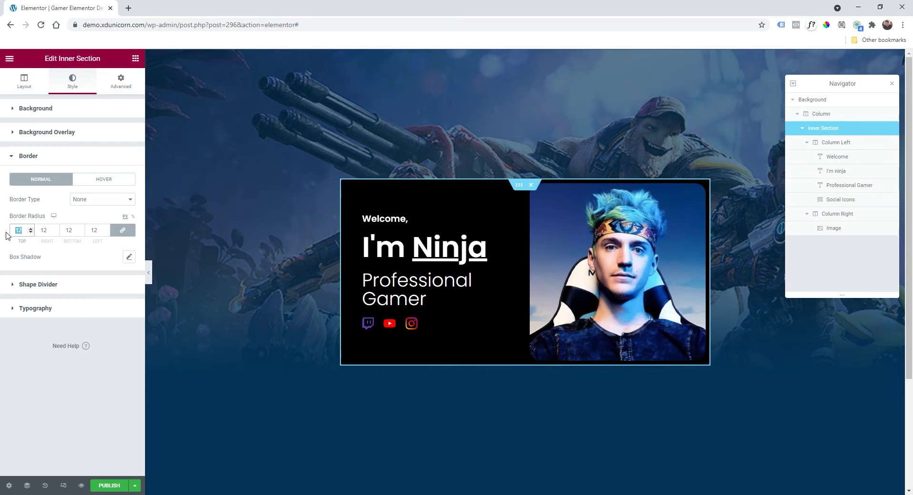
left_click(149, 271)
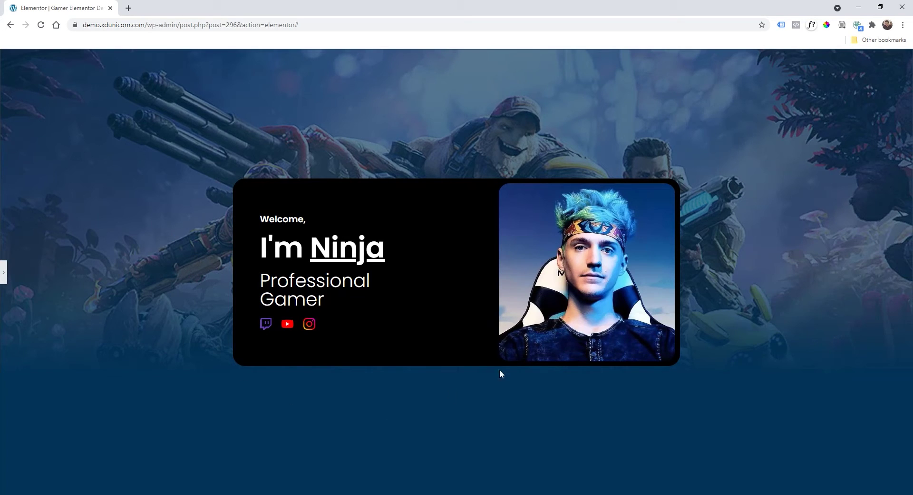
left_click(3, 273)
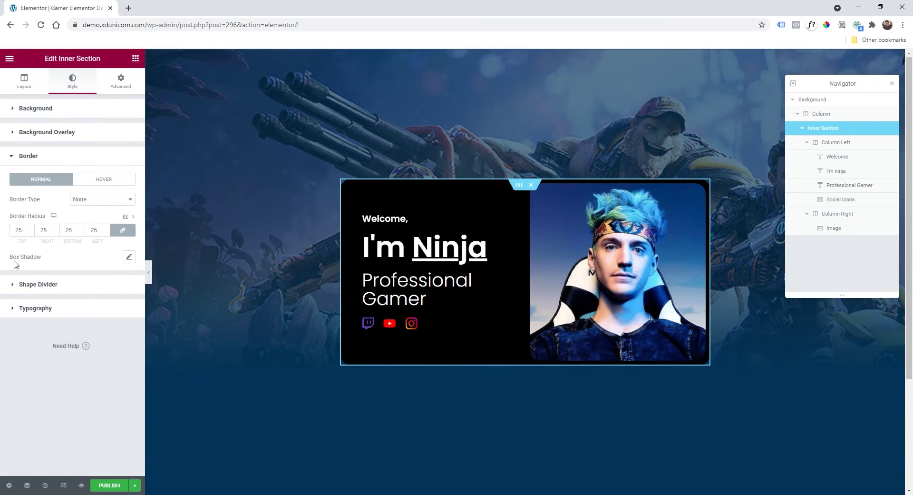
Step: Give the inner section a #051623 box shadow with horizontal offset 32, vertical offset 34, blur 98 and spread 27
left_click(128, 256)
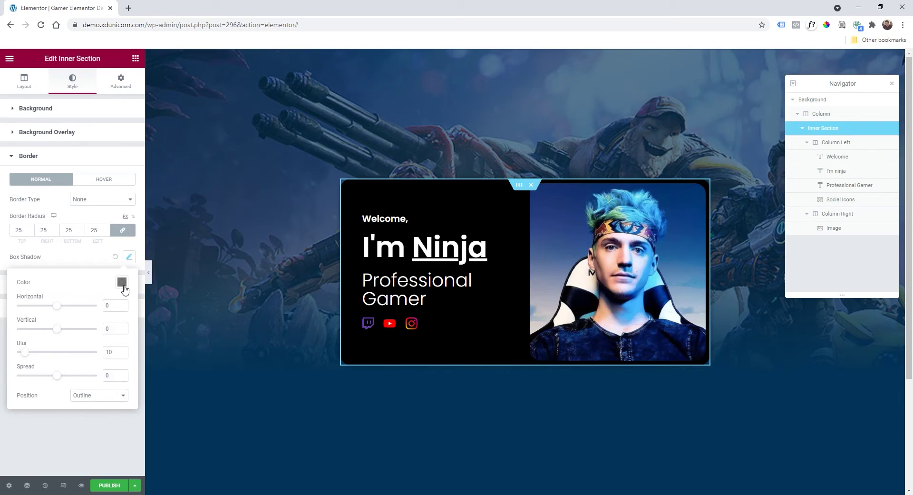
left_click(123, 283)
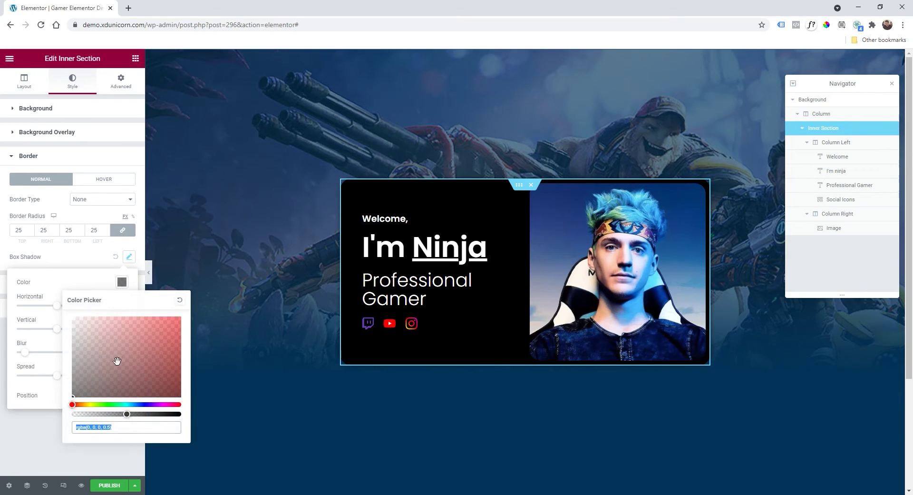
mouse_move(159, 382)
left_mouse_down()
mouse_move(171, 375)
mouse_move(164, 387)
left_mouse_up()
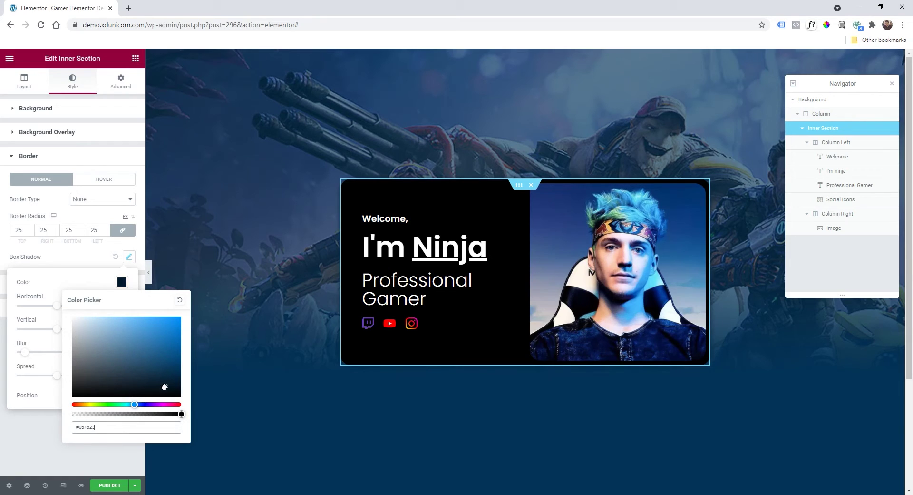
left_click(71, 289)
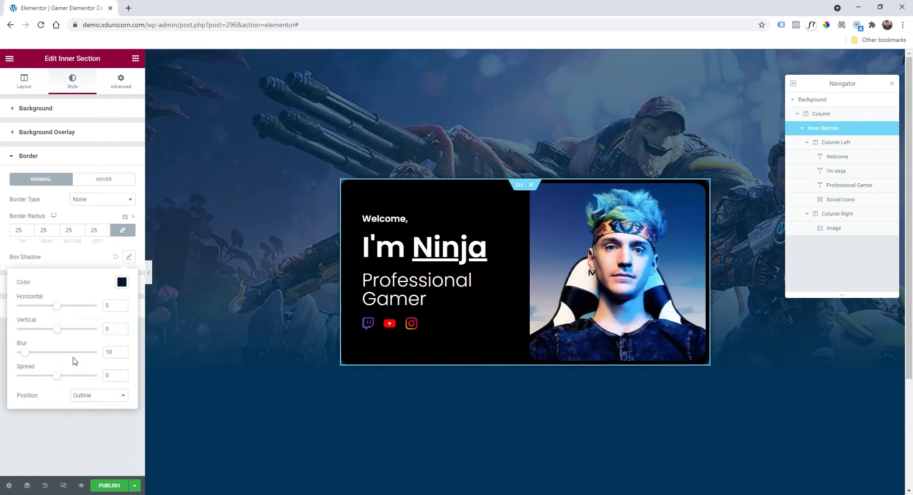
left_click_drag(26, 355, 72, 313)
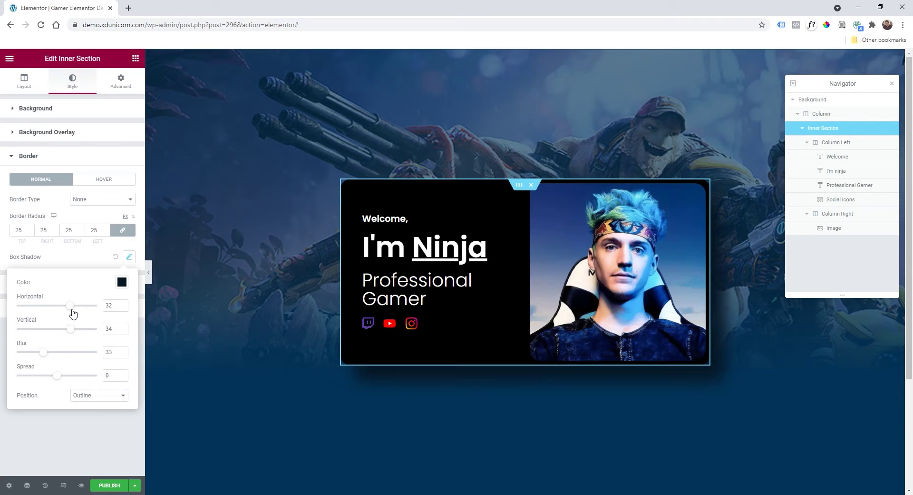
left_click_drag(57, 376, 95, 356)
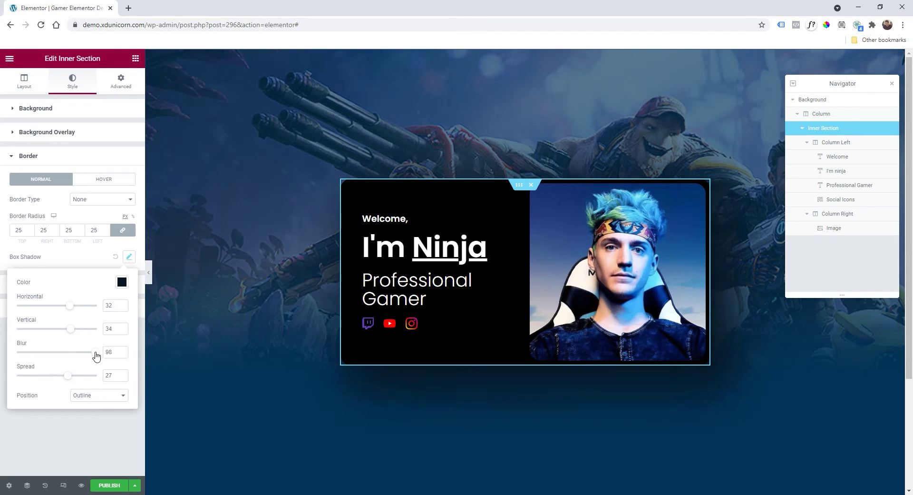
Step: Make the inner section's shadow color semi-transparent (#0516238f), and preview the card with the editing panel hidden
left_click(122, 283)
left_click_drag(173, 416, 134, 415)
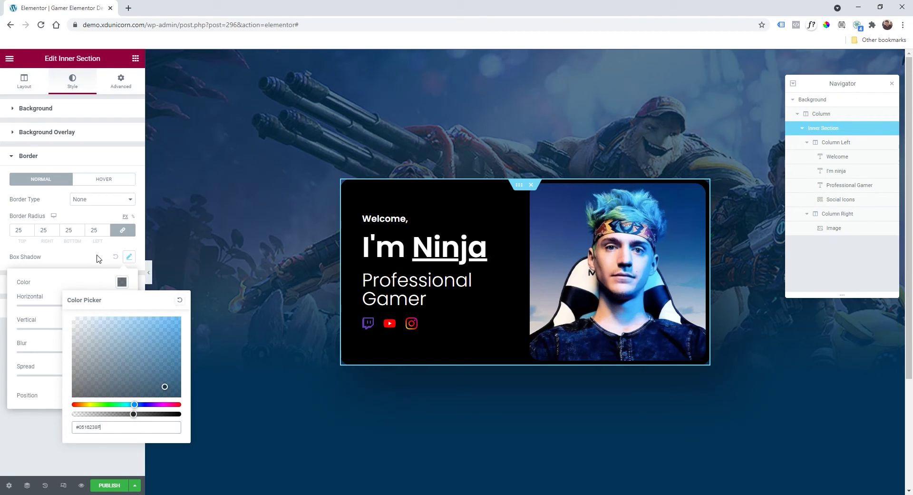
left_click(128, 257)
left_click(149, 271)
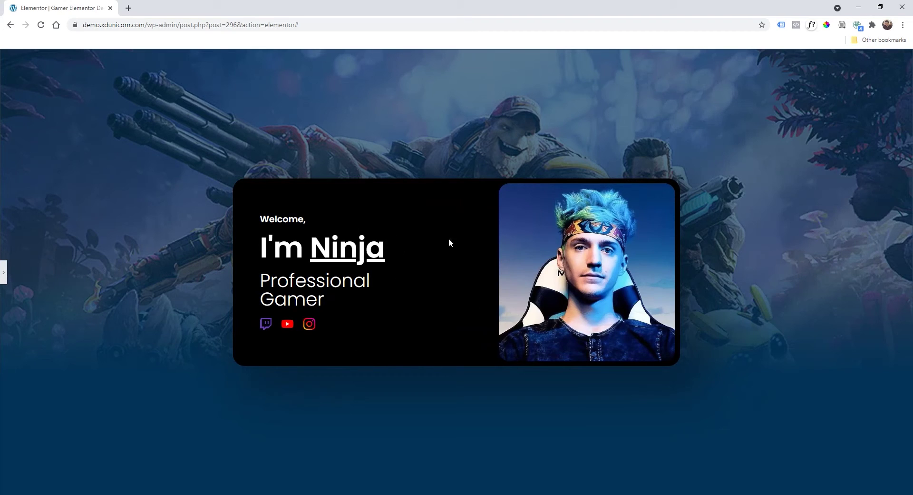
left_click(4, 281)
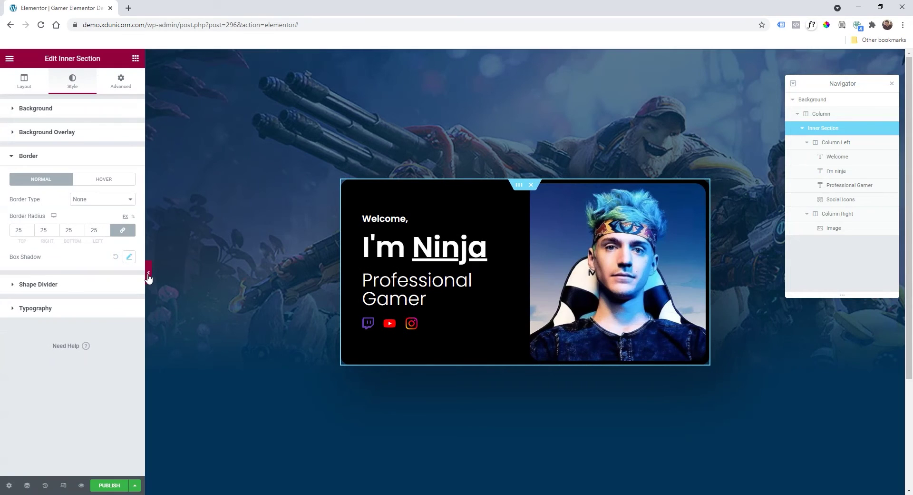
left_click(148, 273)
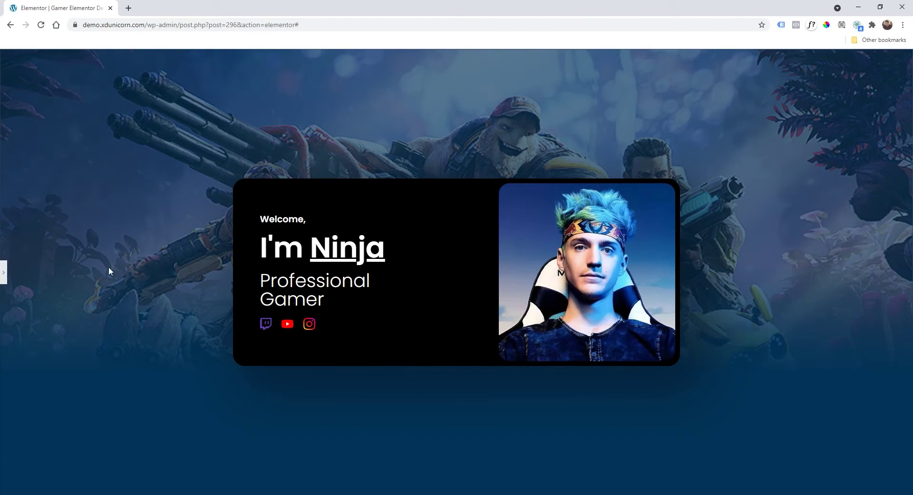
left_click(3, 275)
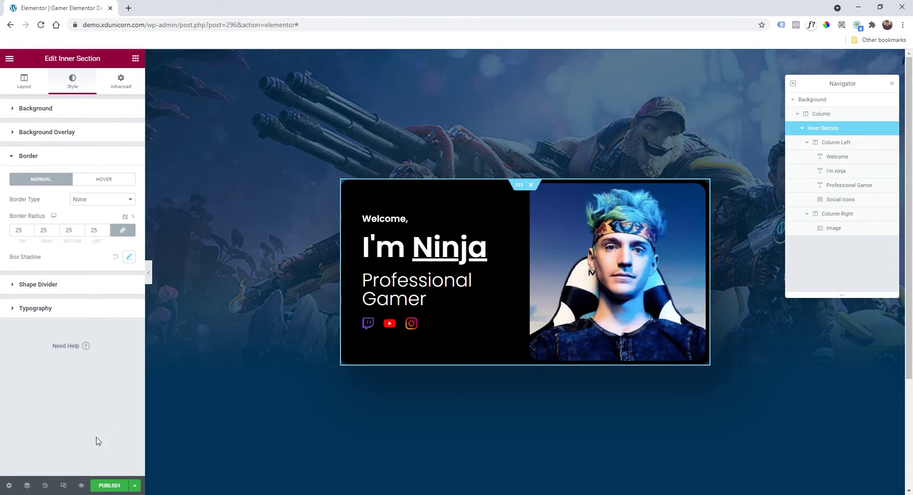
Step: Switch to the mobile responsive view and set the outer column's width to 100%
left_click(64, 486)
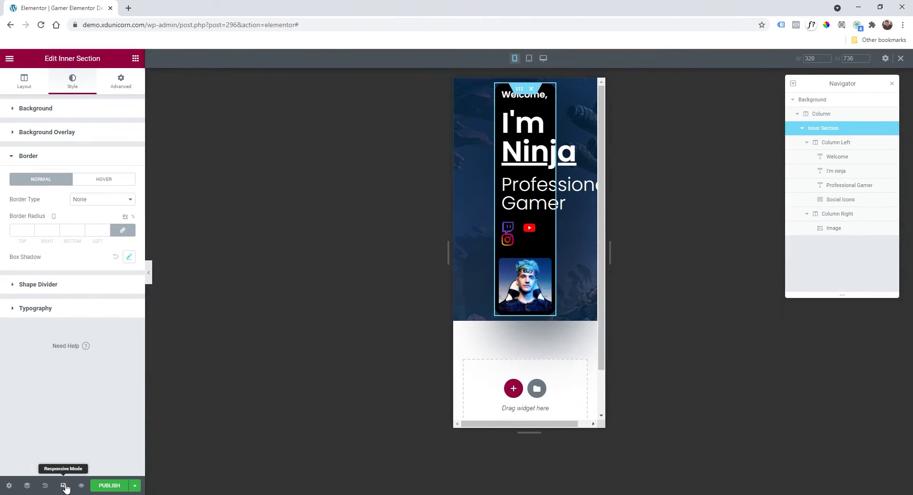
scroll(533, 281, "down", 1)
scroll(533, 283, "up", 1)
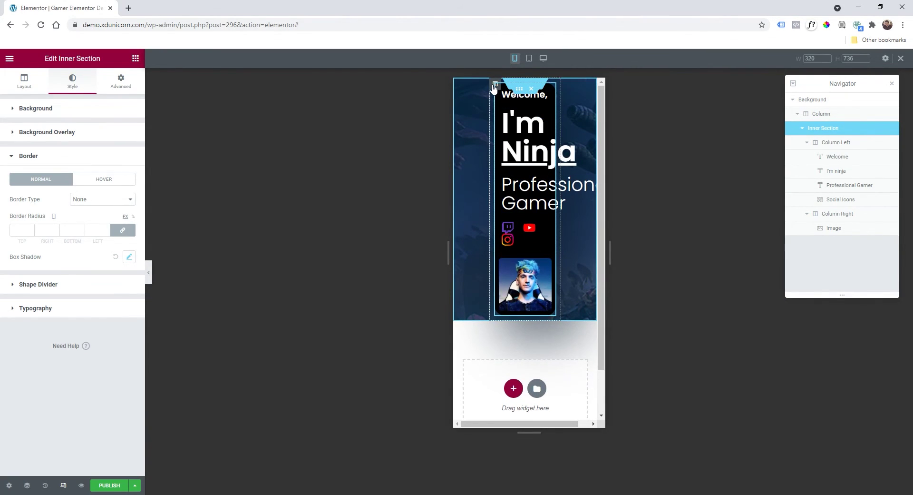
left_click(494, 86)
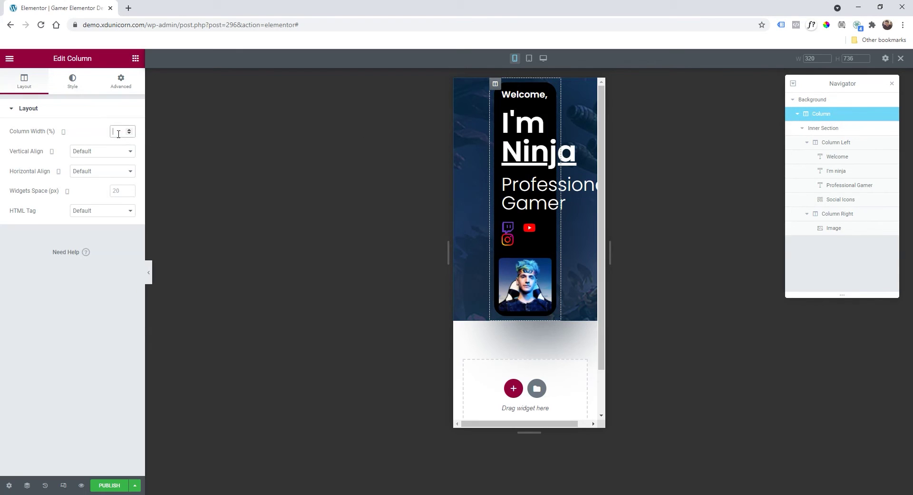
type("100")
Step: Try a padding of 0 on the Background section in the mobile view, and undo it
left_click(835, 100)
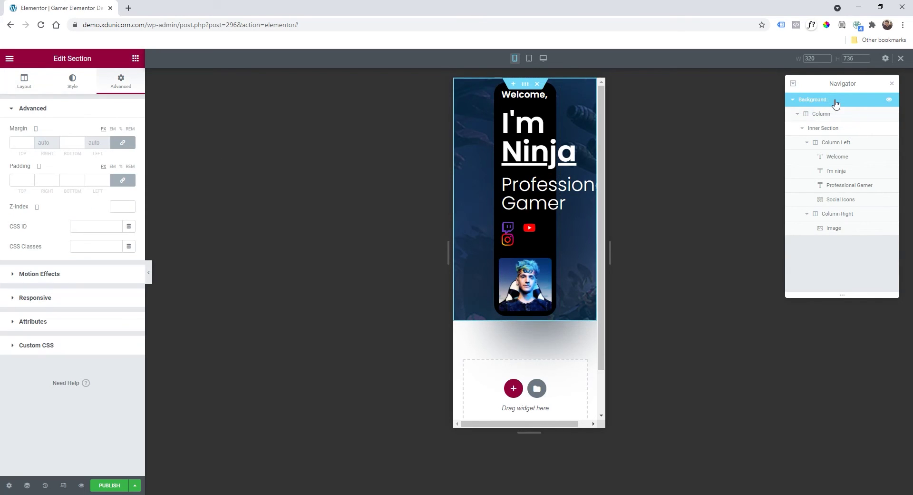
left_click(122, 181)
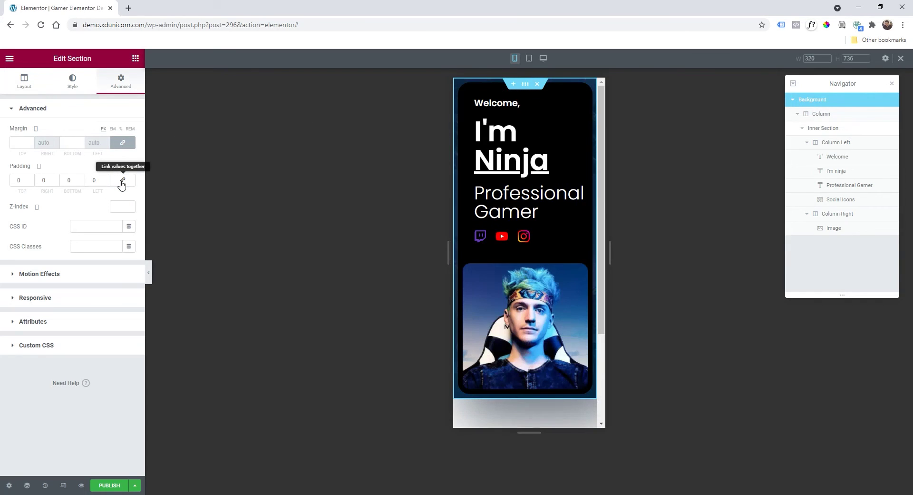
left_click(122, 183)
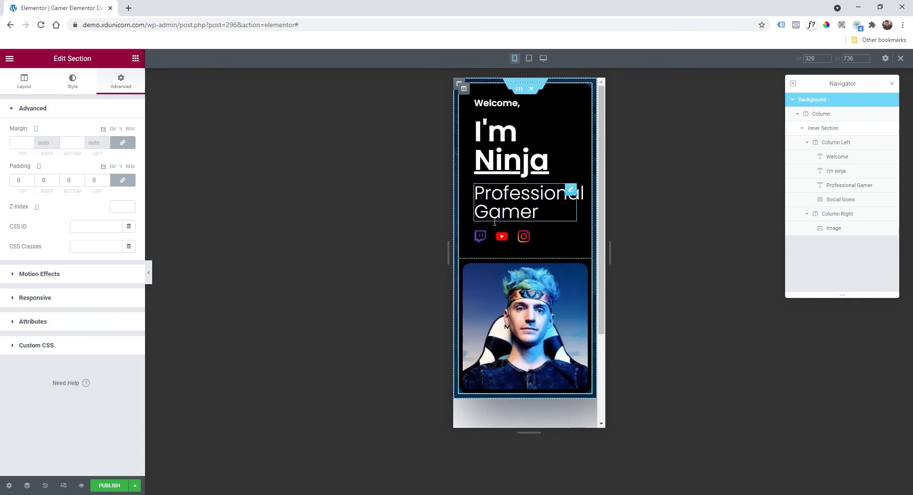
key("ctrl+z")
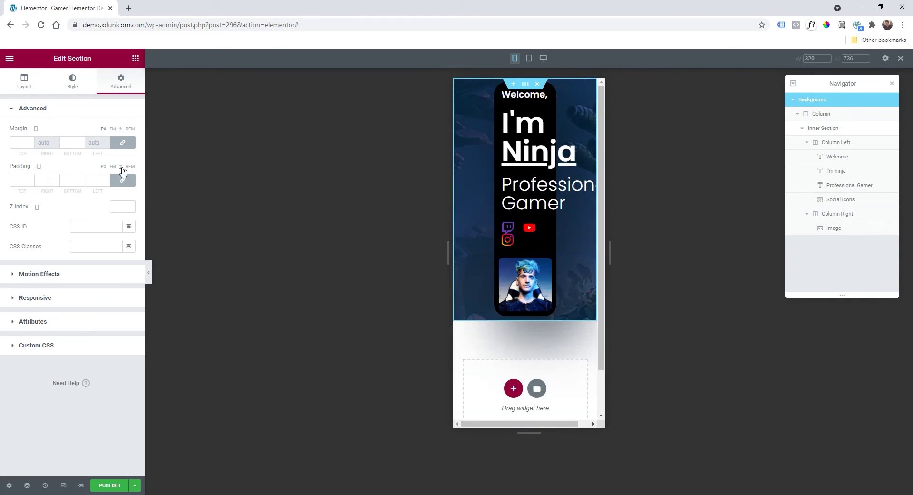
Step: Set the Background section's mobile padding to 6% on all sides
left_click(30, 181)
left_click(32, 180)
left_click(32, 180)
left_click(32, 180)
left_click(32, 180)
left_click(32, 180)
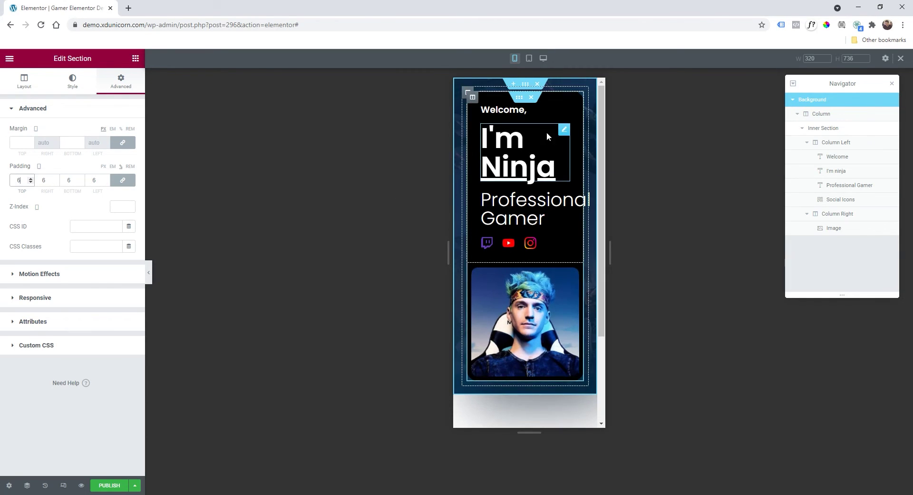
Step: Set the mobile font size of the "I'm Ninja" heading to 33 px
left_click(521, 156)
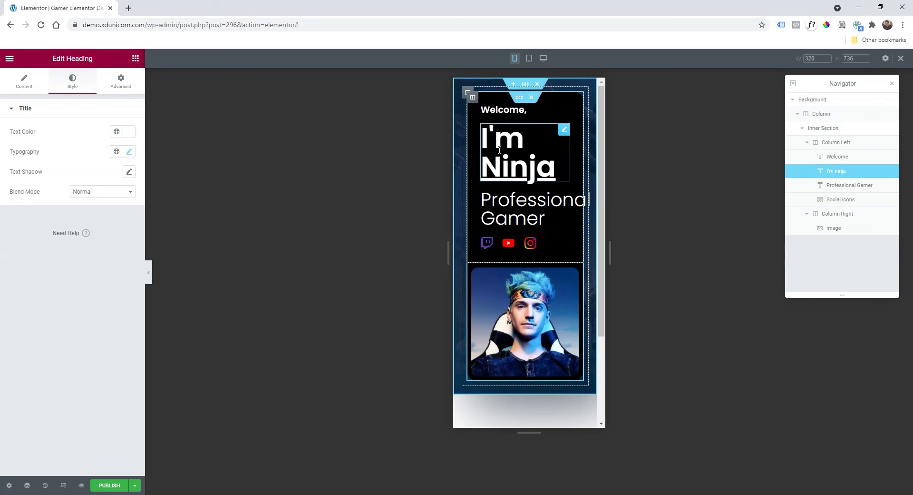
left_click(129, 153)
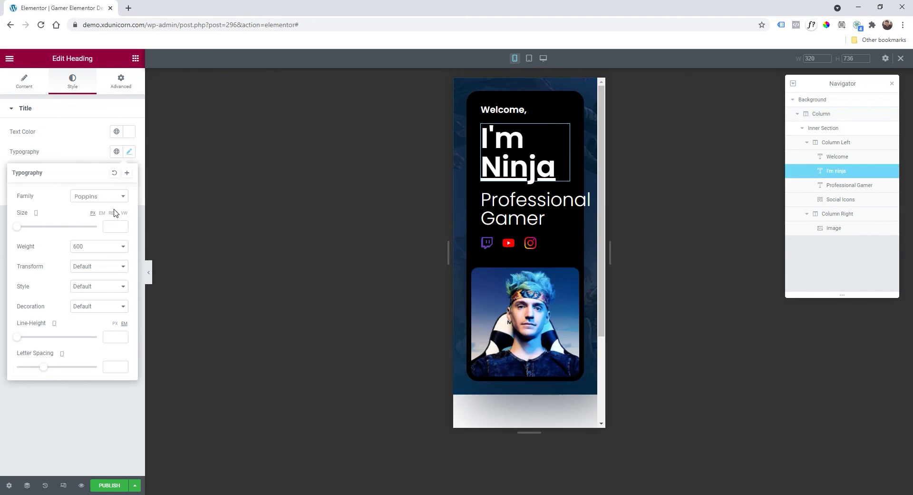
left_click(22, 227)
left_click_drag(23, 230, 32, 230)
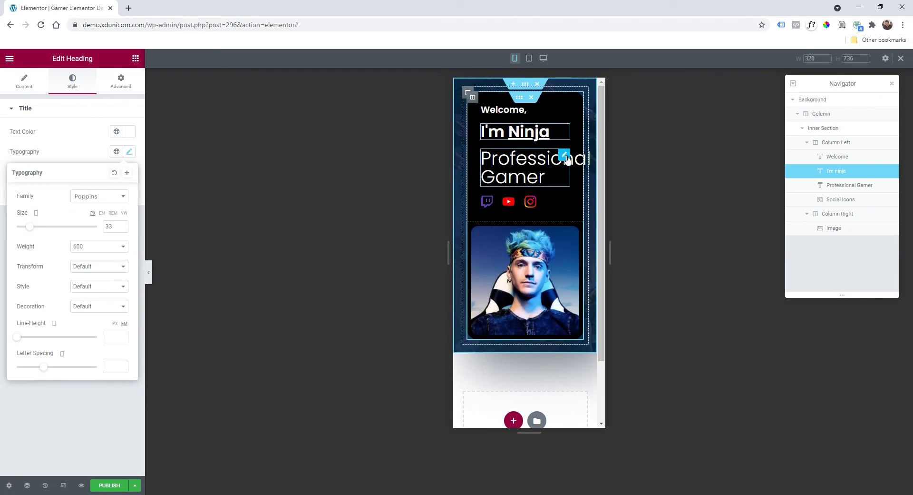
Step: Set the mobile font size of the "Professional Gamer" heading to 23 px
left_click(523, 164)
left_click(129, 152)
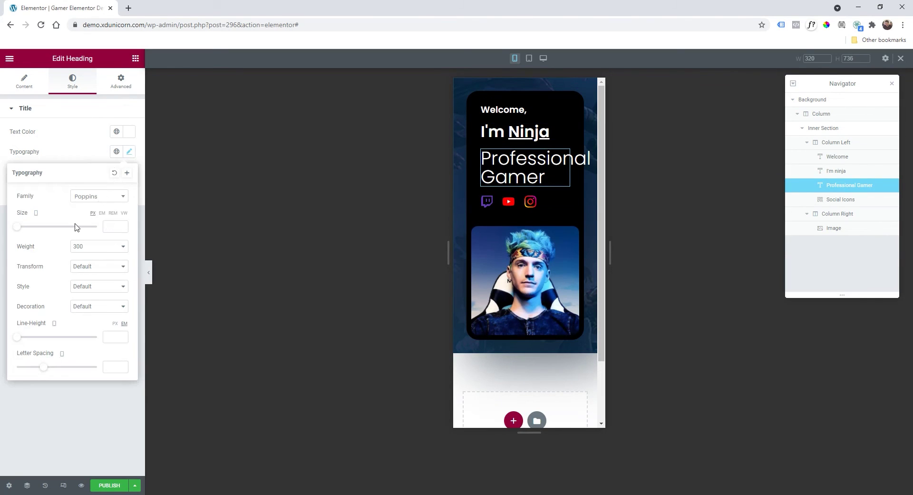
left_click_drag(21, 230, 29, 233)
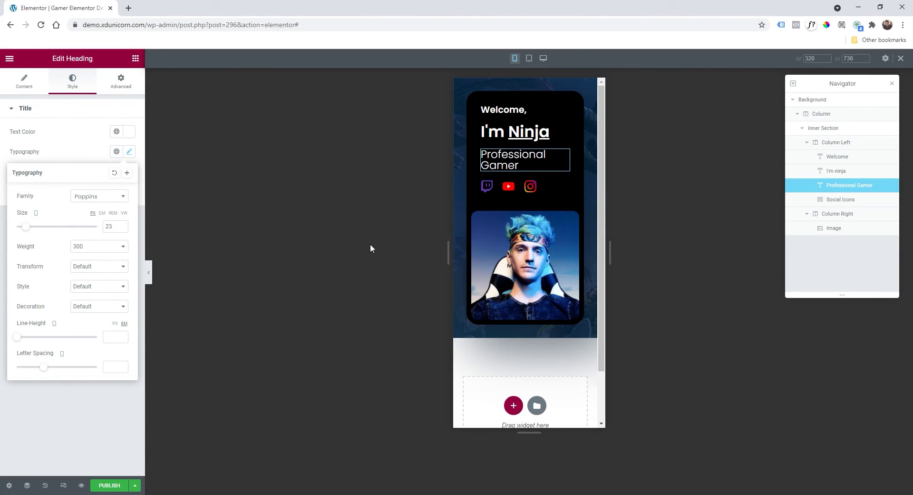
Step: Reverse the inner section's column order on mobile, and check the stacked card layout
left_click(837, 129)
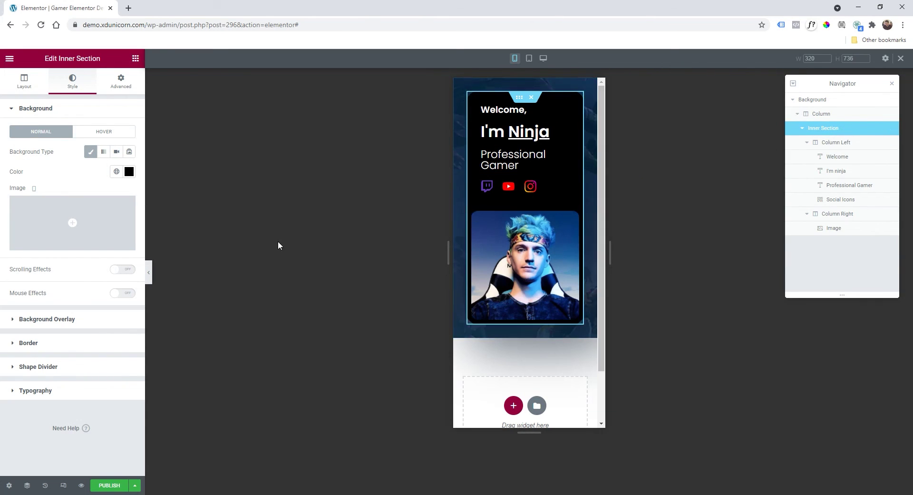
left_click(114, 91)
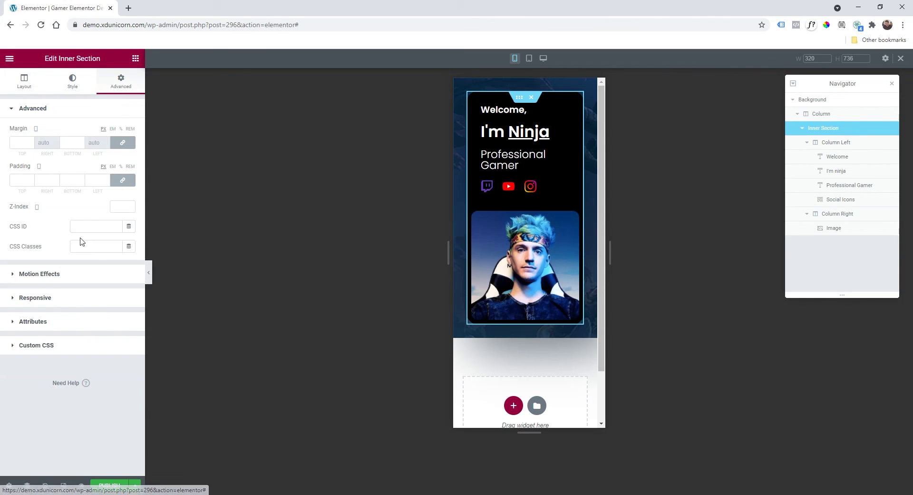
left_click(69, 297)
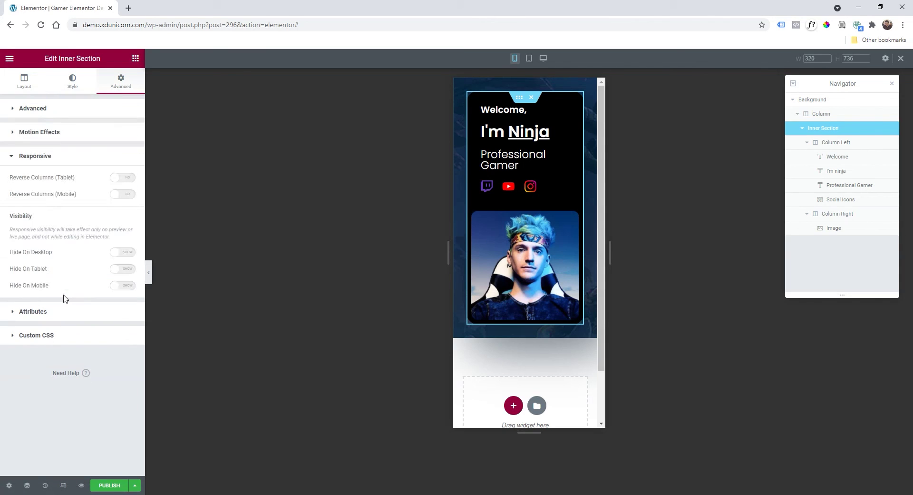
left_click(123, 194)
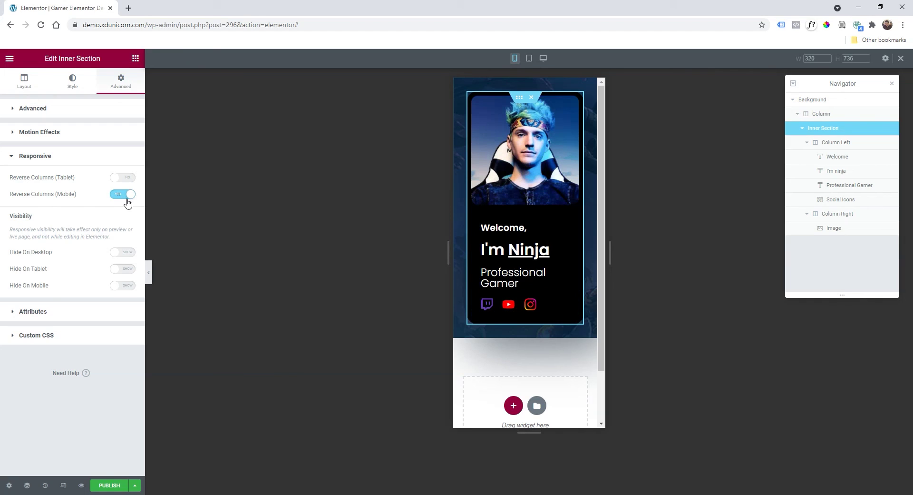
scroll(561, 373, "down", 3)
scroll(549, 371, "up", 3)
Step: Open the Background section's settings in the mobile view
left_click(830, 100)
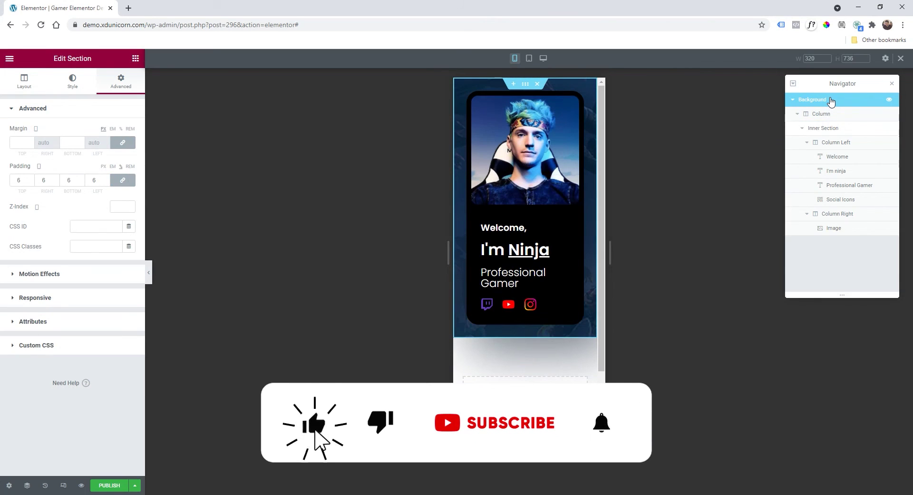